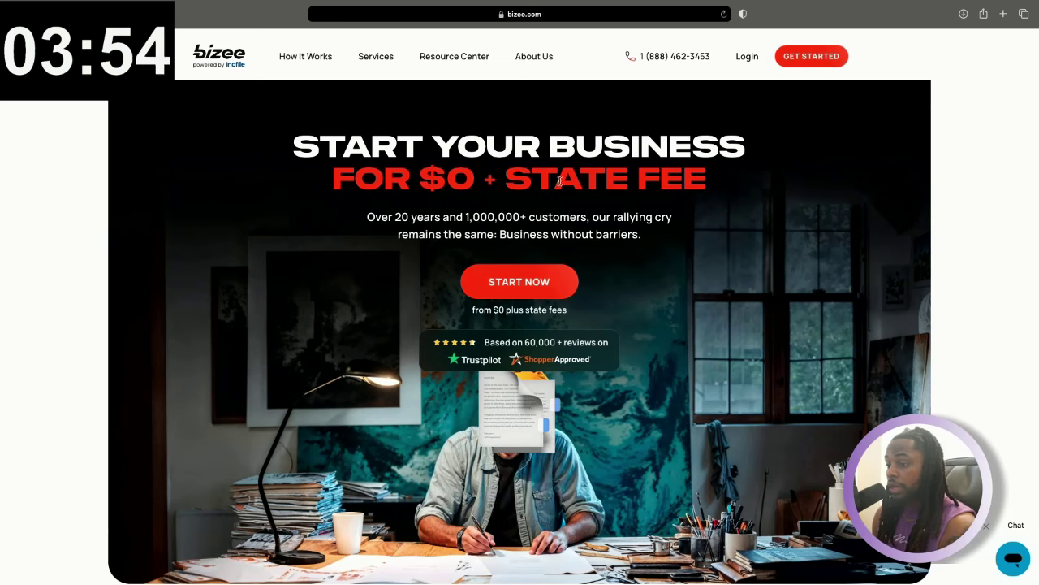
Start a new order with LLC as the entity type
{"action": "scroll", "coordinate": [536, 275], "scroll_direction": "down", "scroll_amount": 1}
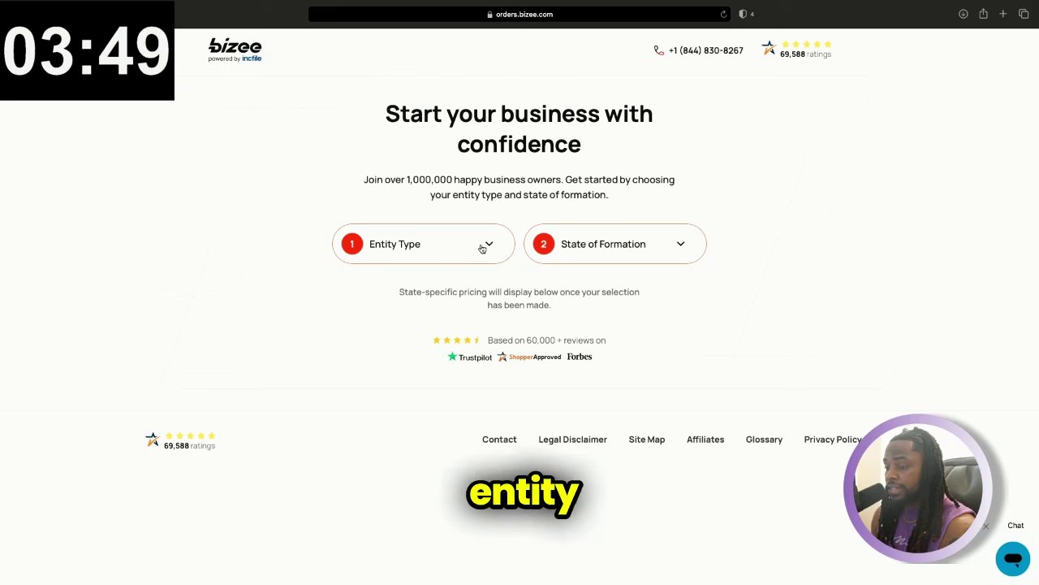
{"action": "left_click", "coordinate": [481, 249]}
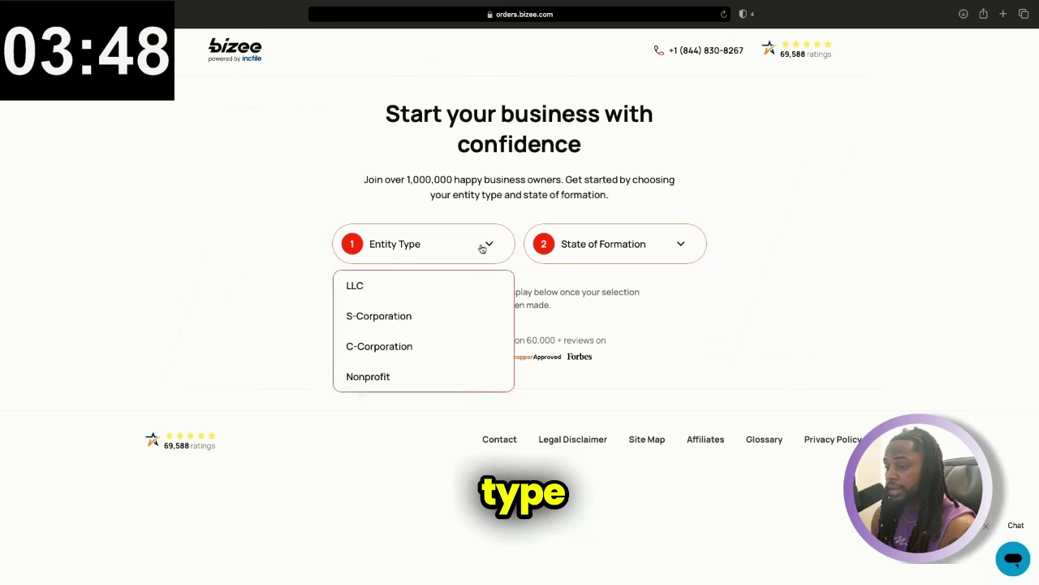
{"action": "left_click", "coordinate": [374, 285]}
Pick Nevada as the state of formation to show the Silver, Gold and Platinum packages
{"action": "left_click", "coordinate": [677, 242]}
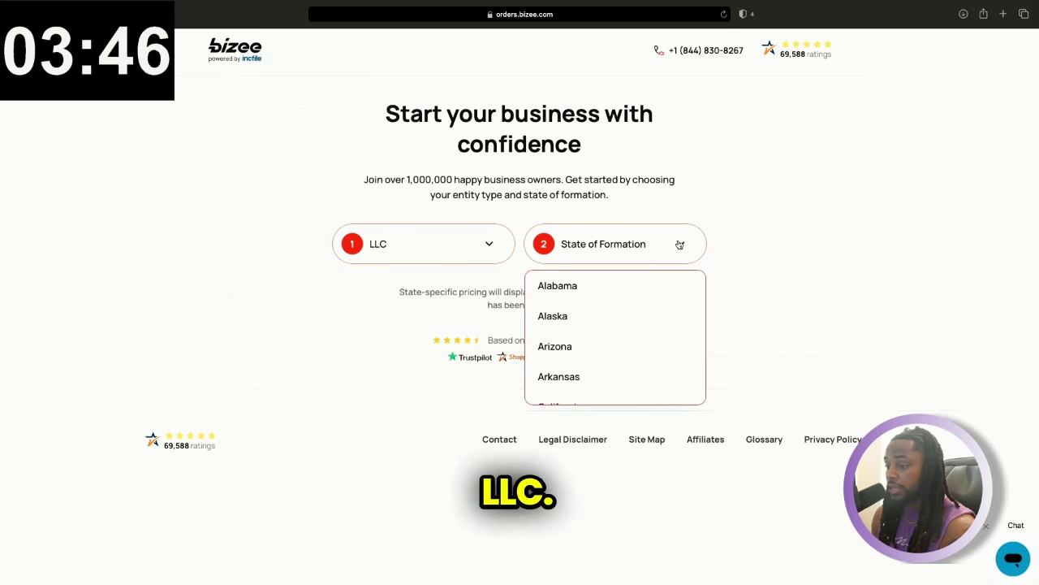
{"action": "scroll", "coordinate": [619, 325], "scroll_direction": "down", "scroll_amount": 2}
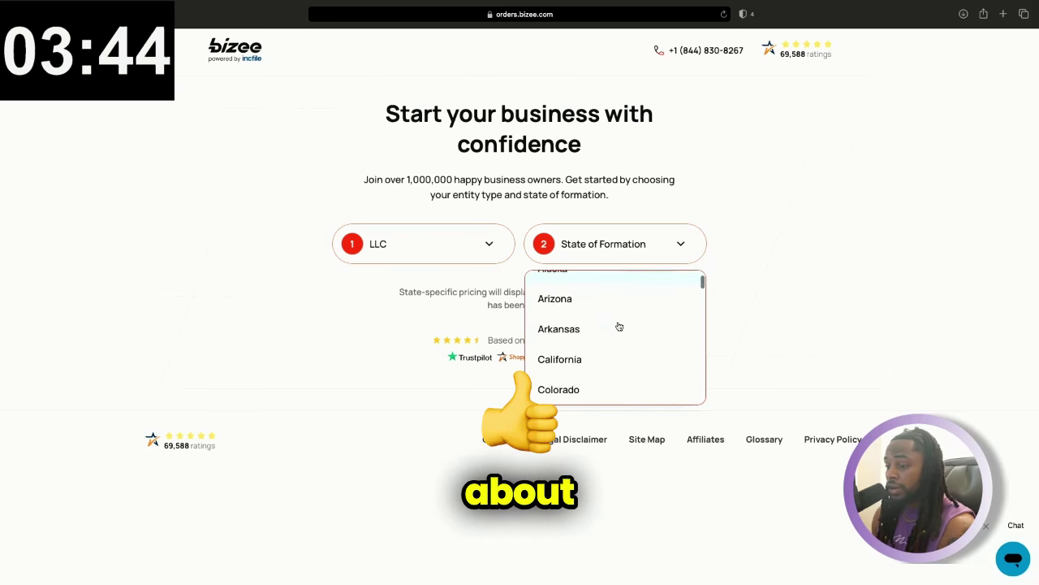
{"action": "scroll", "coordinate": [619, 326], "scroll_direction": "down", "scroll_amount": 2}
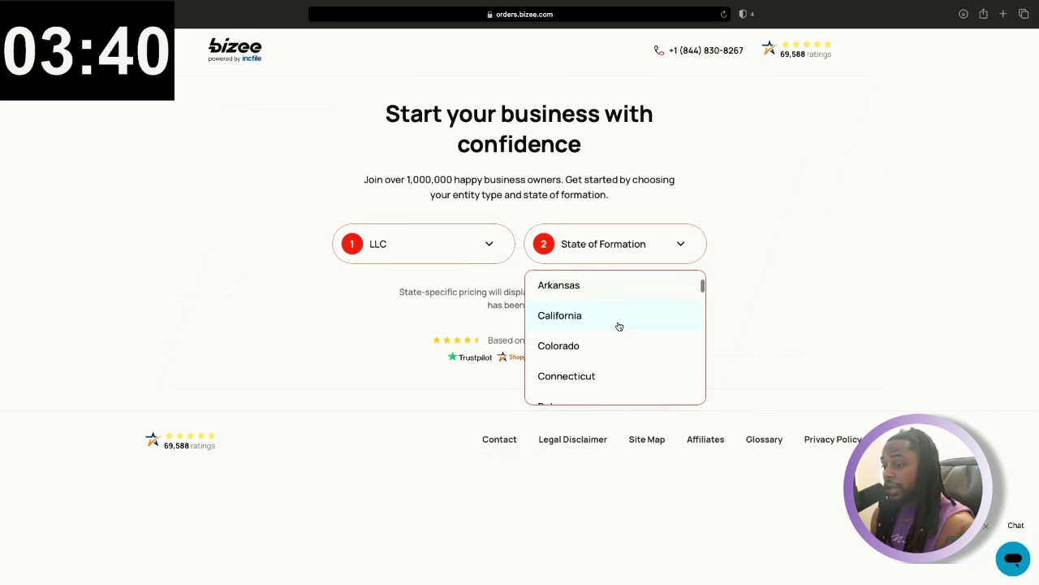
{"action": "scroll", "coordinate": [620, 325], "scroll_direction": "down", "scroll_amount": 5}
{"action": "scroll", "coordinate": [588, 333], "scroll_direction": "down", "scroll_amount": 10}
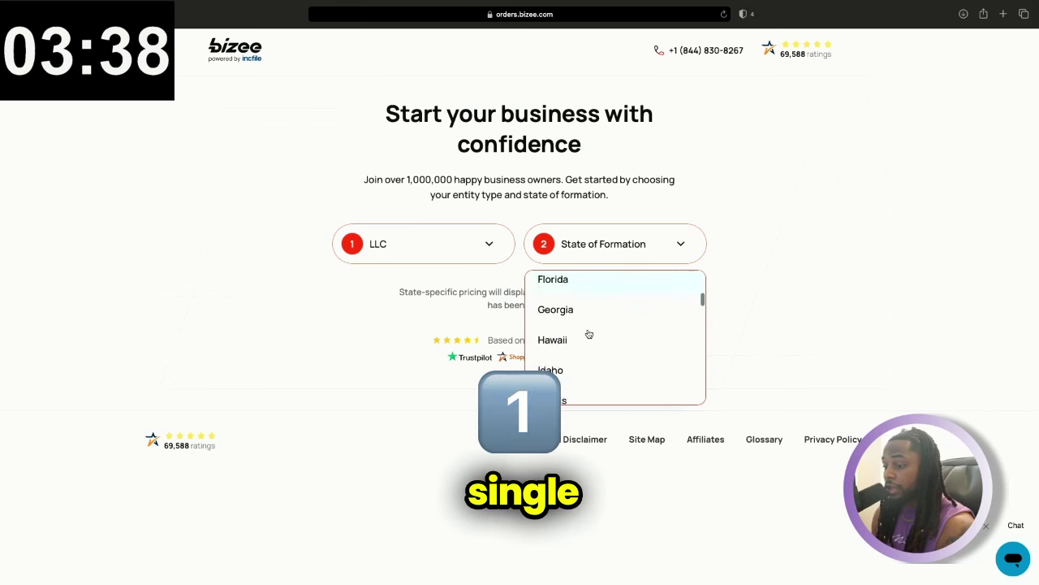
{"action": "scroll", "coordinate": [577, 345], "scroll_direction": "down", "scroll_amount": 20}
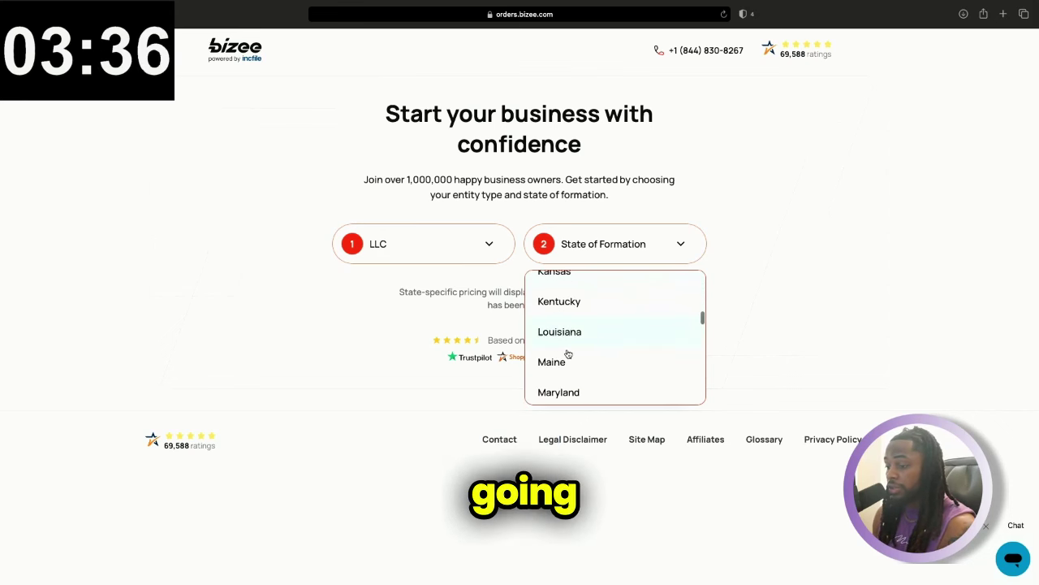
{"action": "scroll", "coordinate": [564, 356], "scroll_direction": "down", "scroll_amount": 13}
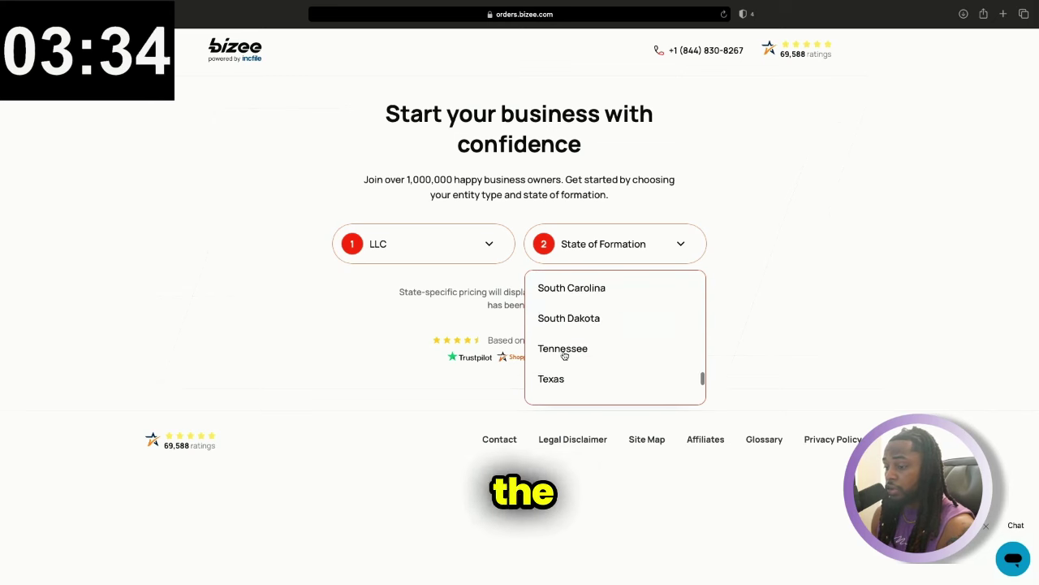
{"action": "scroll", "coordinate": [564, 356], "scroll_direction": "up", "scroll_amount": 16}
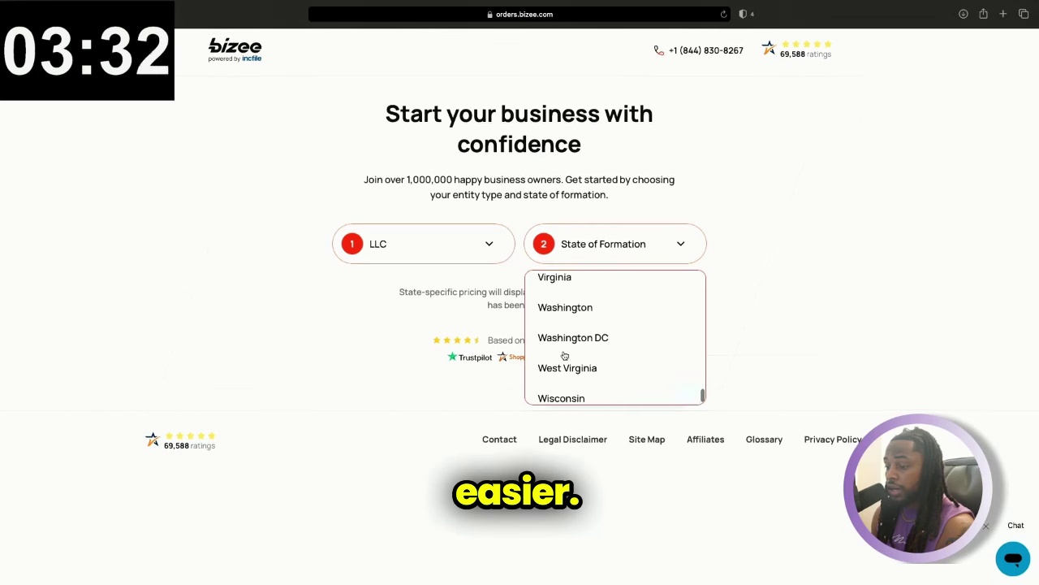
{"action": "scroll", "coordinate": [565, 356], "scroll_direction": "up", "scroll_amount": 5}
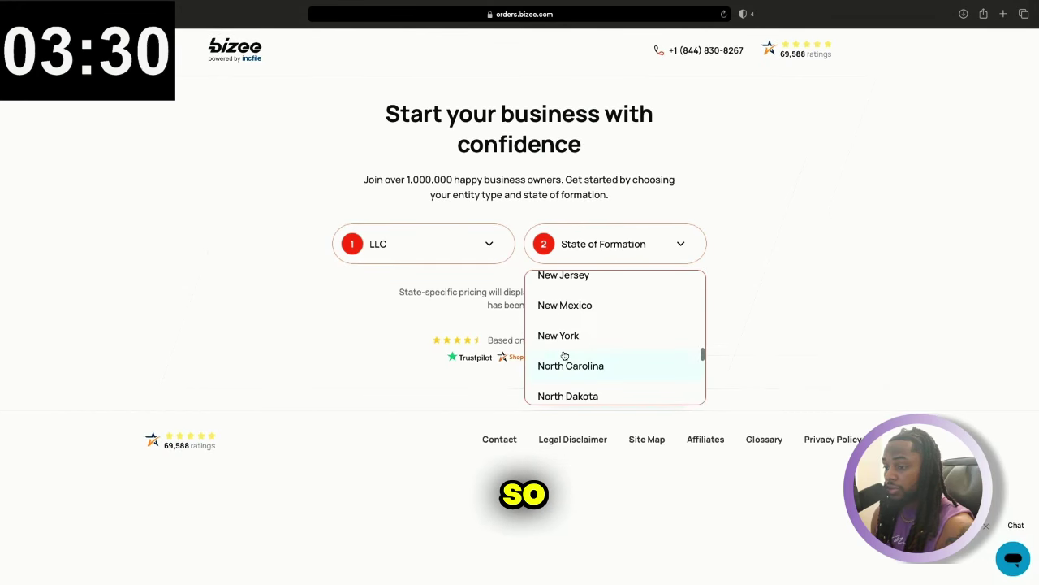
Select the $0 Silver package and enter the contact person's first and last name
{"action": "left_click", "coordinate": [555, 350]}
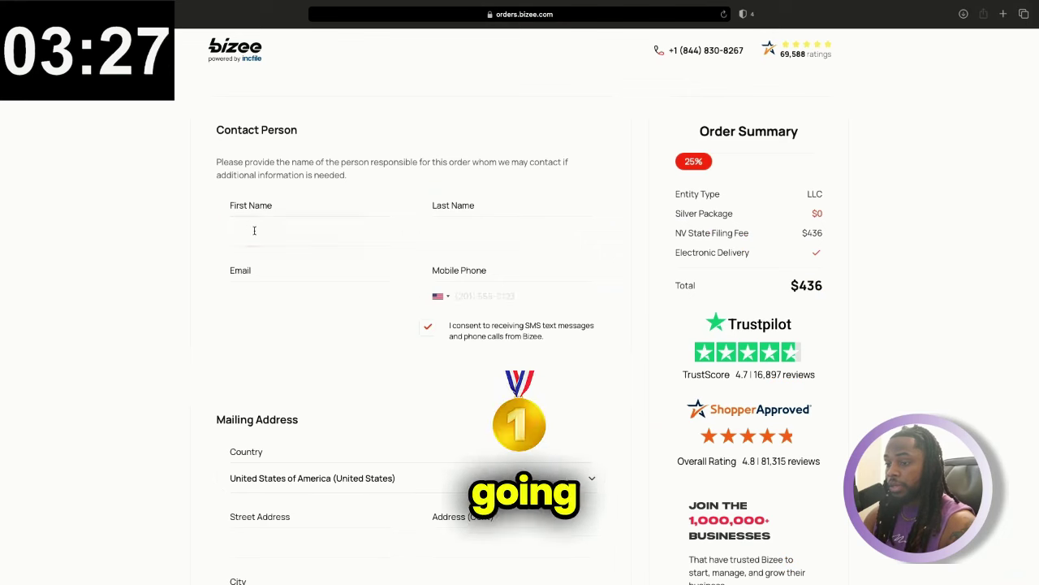
{"action": "left_click", "coordinate": [254, 231]}
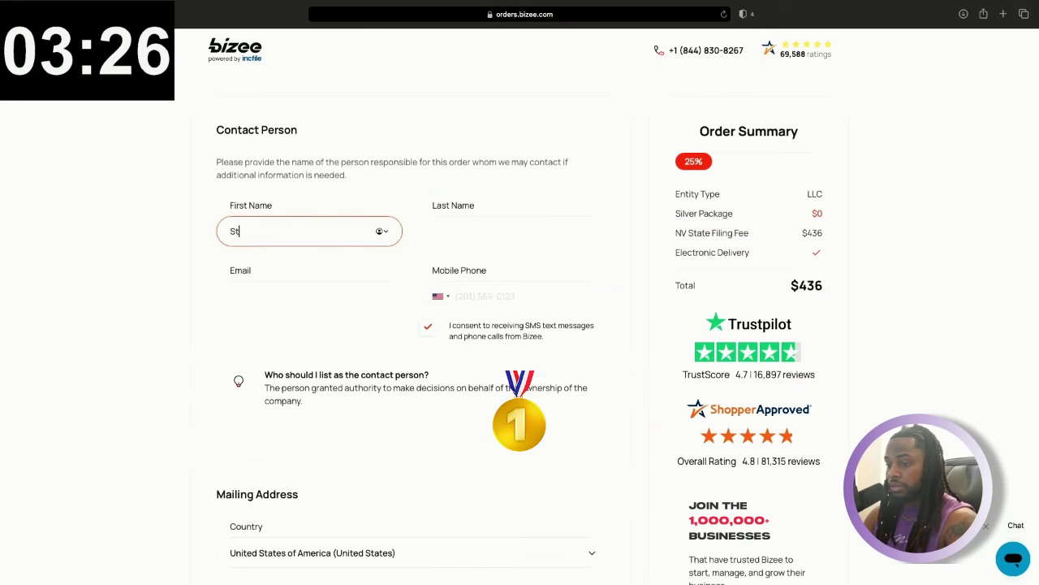
{"action": "left_click", "coordinate": [512, 231]}
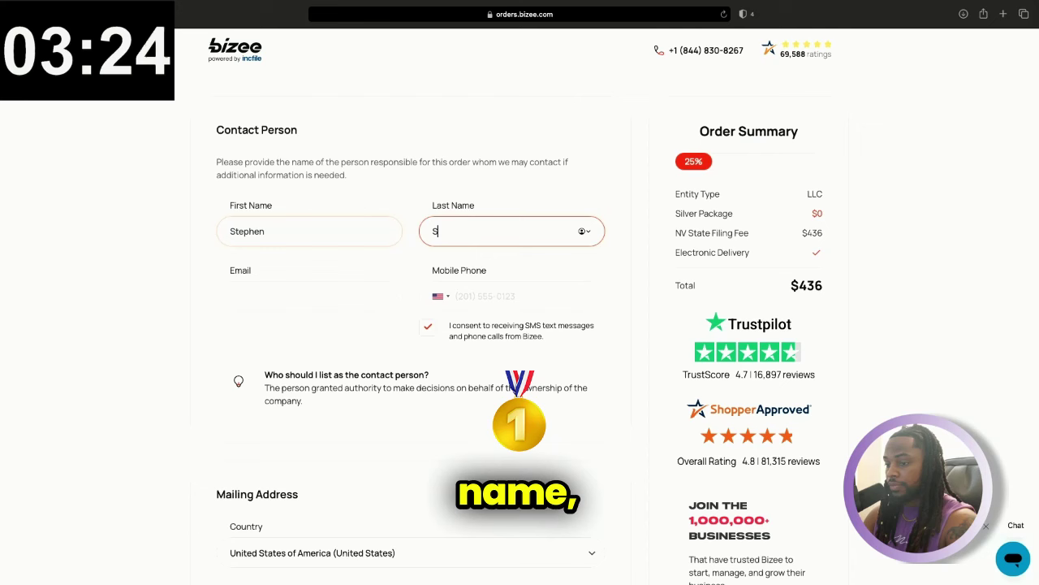
{"action": "left_click", "coordinate": [309, 296]}
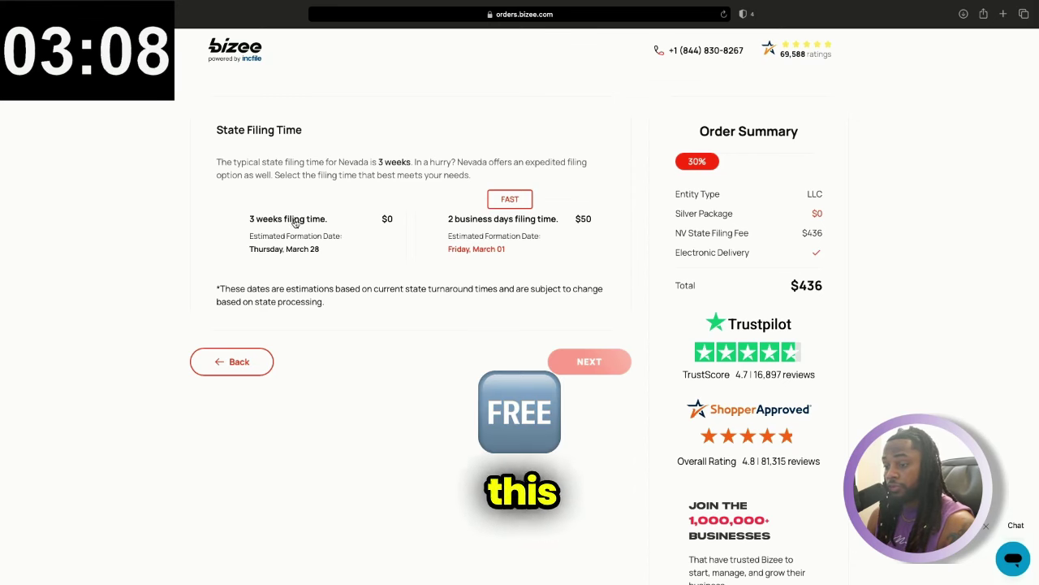
Pick the $0 '3 weeks filing time' option for the Nevada filing
{"action": "left_click", "coordinate": [235, 225]}
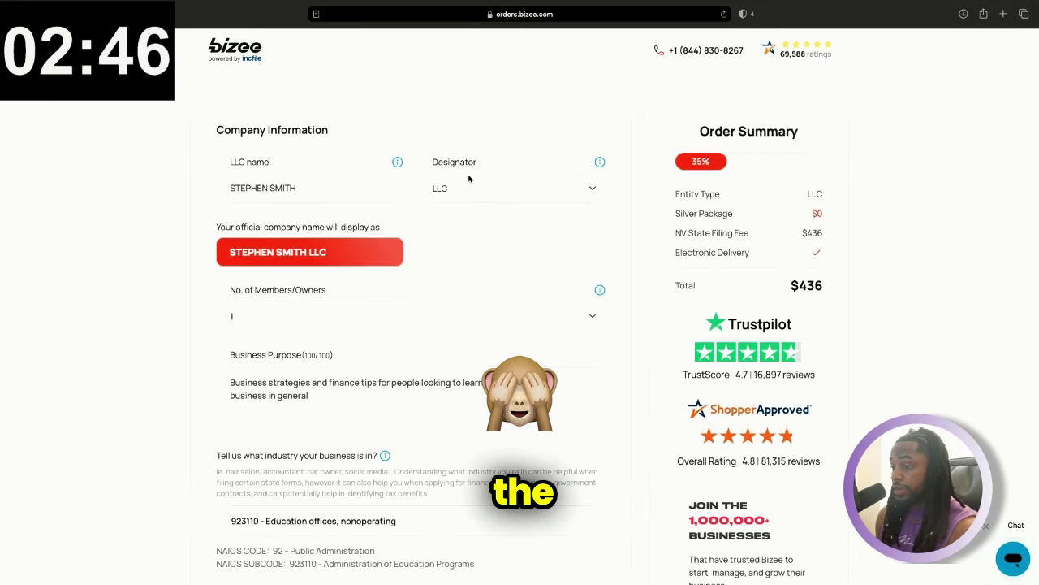
Set the company designator to LIMITED COMPANY, then scroll through the Company Information form
{"action": "left_click", "coordinate": [489, 192]}
{"action": "left_click", "coordinate": [490, 194]}
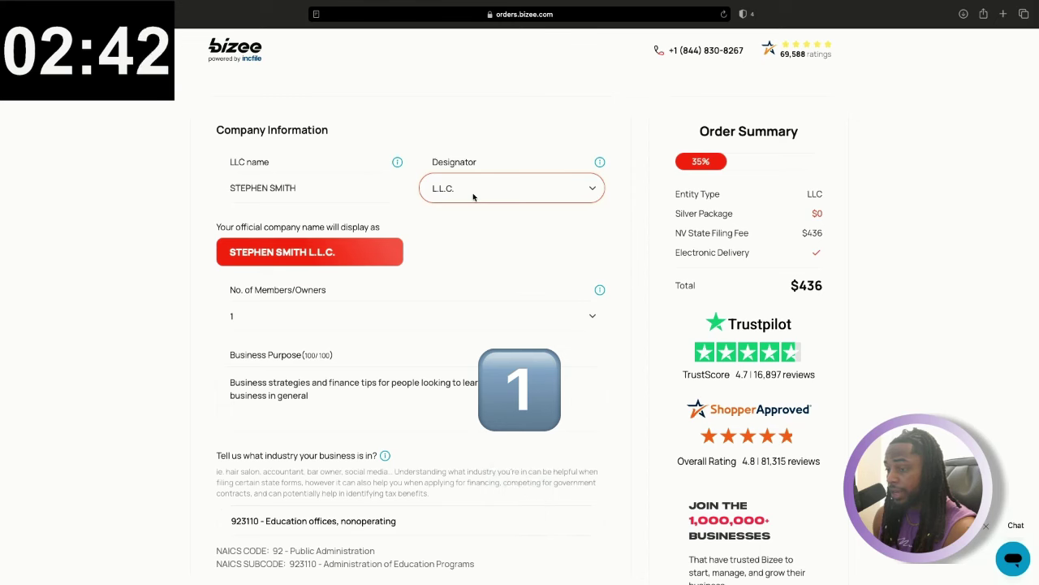
{"action": "left_click", "coordinate": [473, 196]}
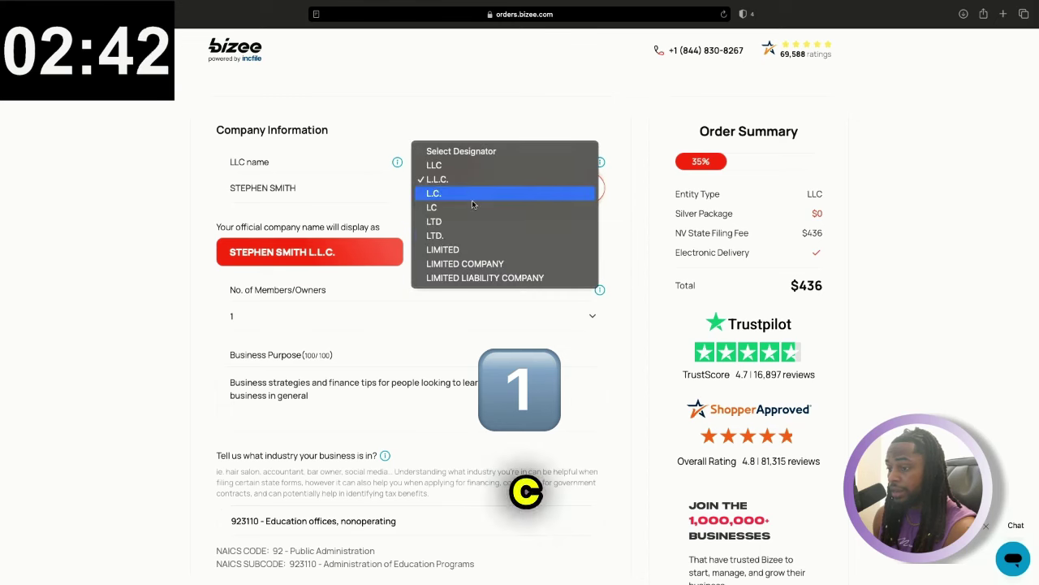
{"action": "left_click", "coordinate": [473, 267]}
{"action": "scroll", "coordinate": [460, 282], "scroll_direction": "down", "scroll_amount": 2}
{"action": "scroll", "coordinate": [460, 283], "scroll_direction": "down", "scroll_amount": 3}
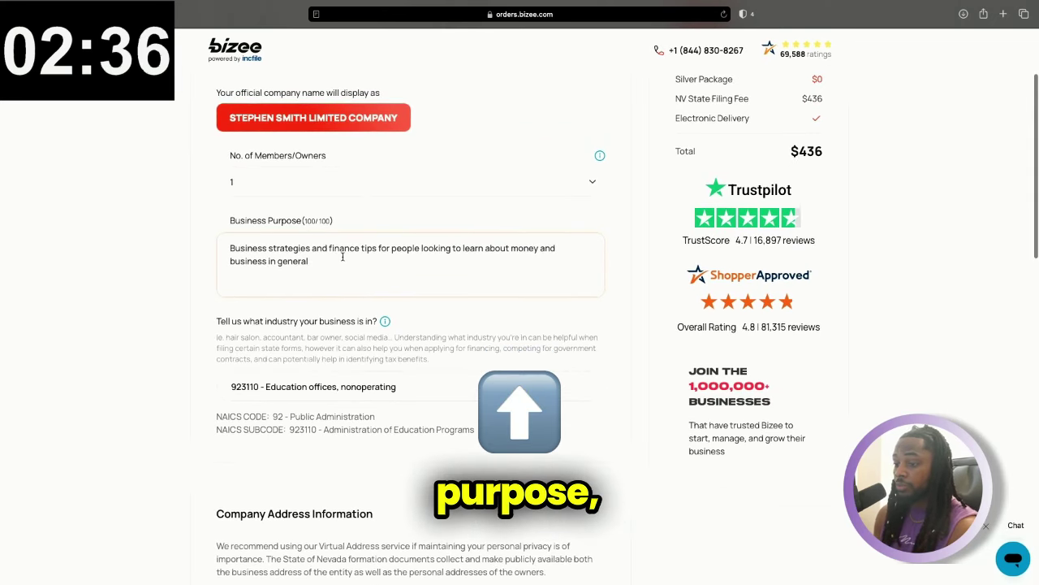
{"action": "scroll", "coordinate": [343, 256], "scroll_direction": "down", "scroll_amount": 5}
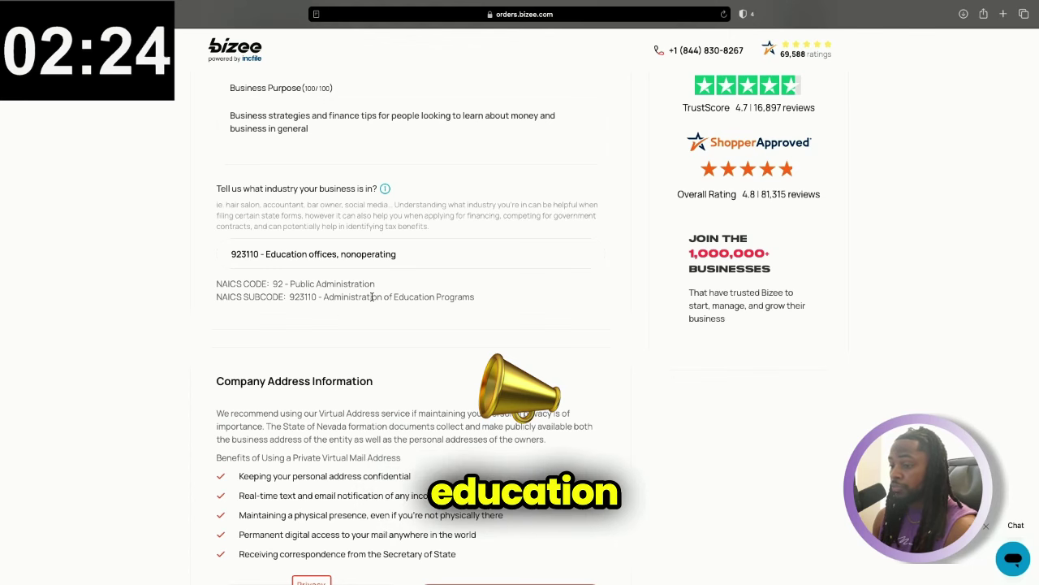
Confirm the company address and decline the Premium Service Package upgrade with 'No thanks'
{"action": "scroll", "coordinate": [372, 298], "scroll_direction": "down", "scroll_amount": 5}
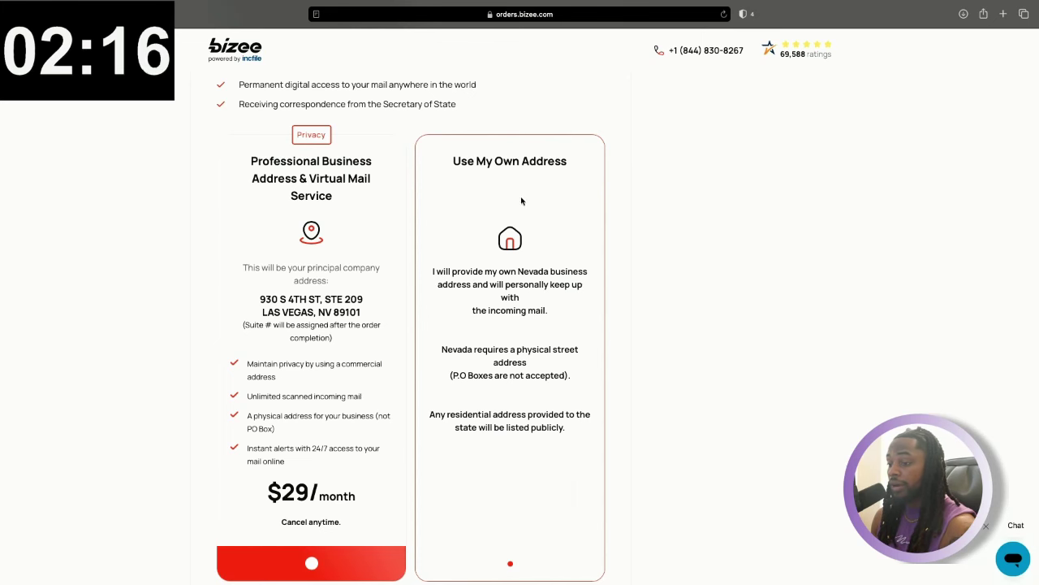
{"action": "scroll", "coordinate": [519, 224], "scroll_direction": "down", "scroll_amount": 5}
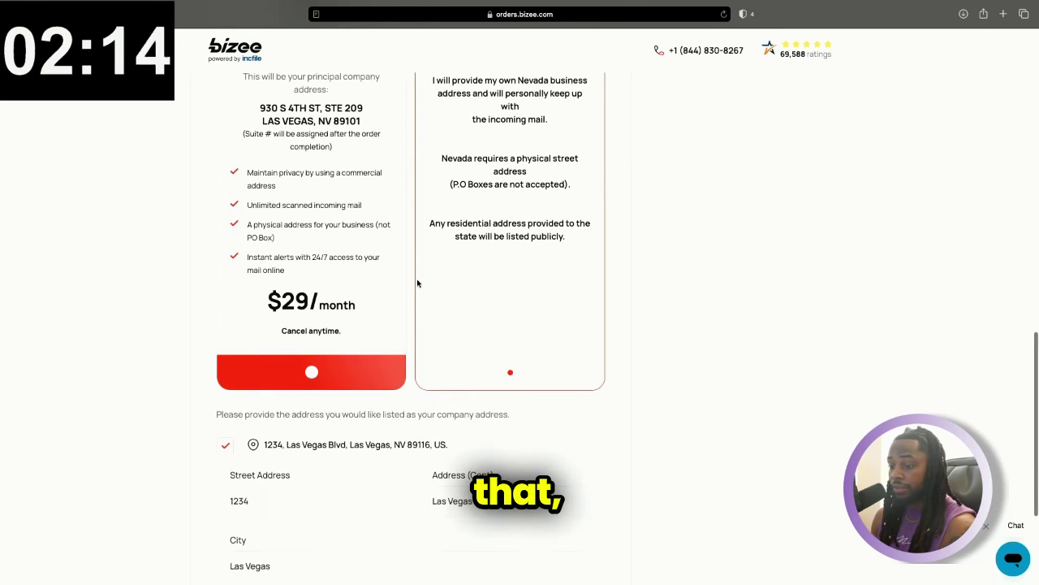
{"action": "scroll", "coordinate": [462, 292], "scroll_direction": "down", "scroll_amount": 5}
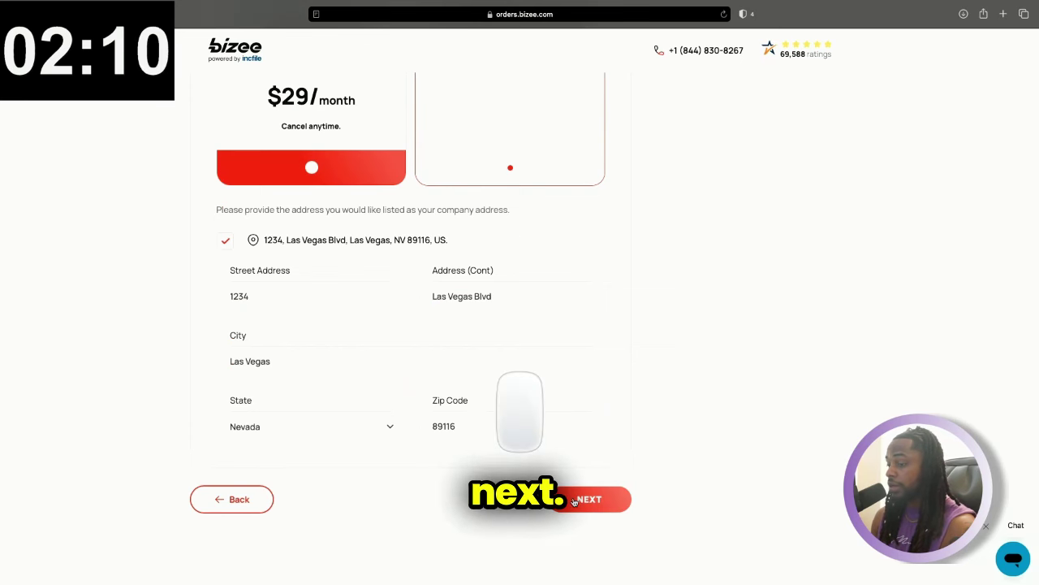
{"action": "left_click", "coordinate": [605, 499]}
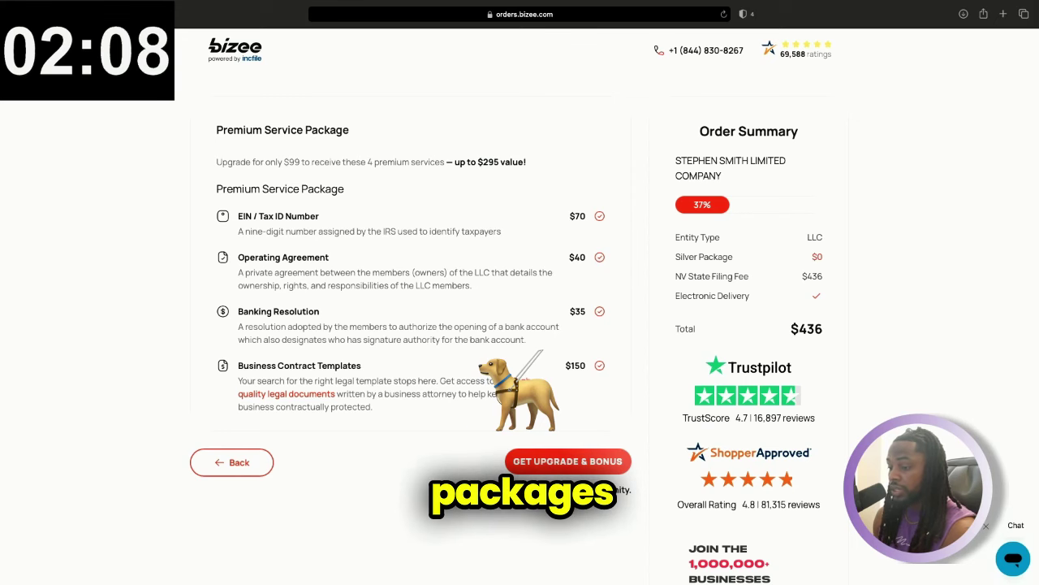
{"action": "left_click", "coordinate": [574, 494]}
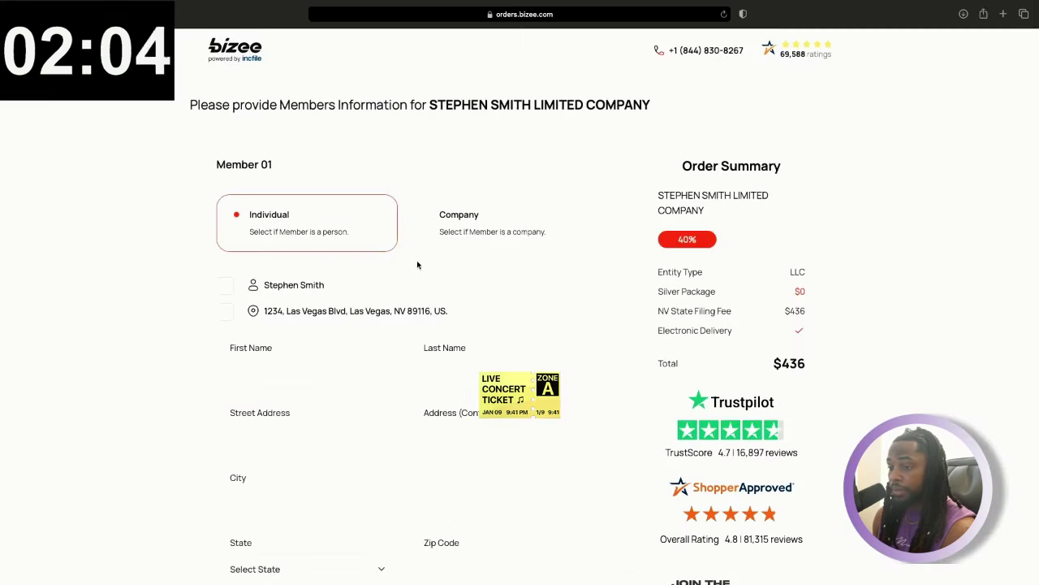
Fill Member 01 with the contact's name and the company address as the 100% individual owner
{"action": "scroll", "coordinate": [415, 262], "scroll_direction": "down", "scroll_amount": 1}
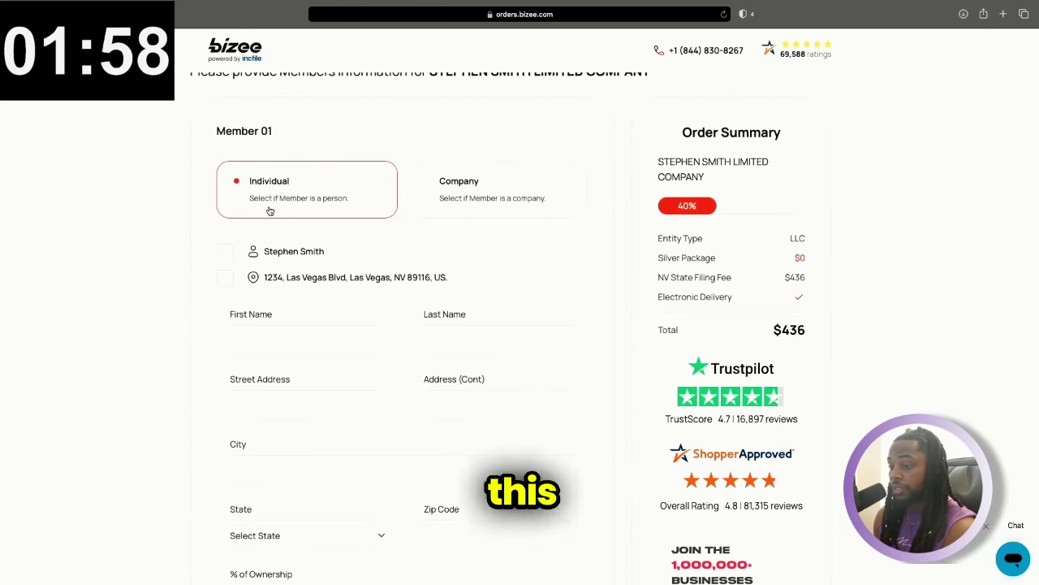
{"action": "left_click", "coordinate": [225, 252]}
{"action": "left_click", "coordinate": [226, 280]}
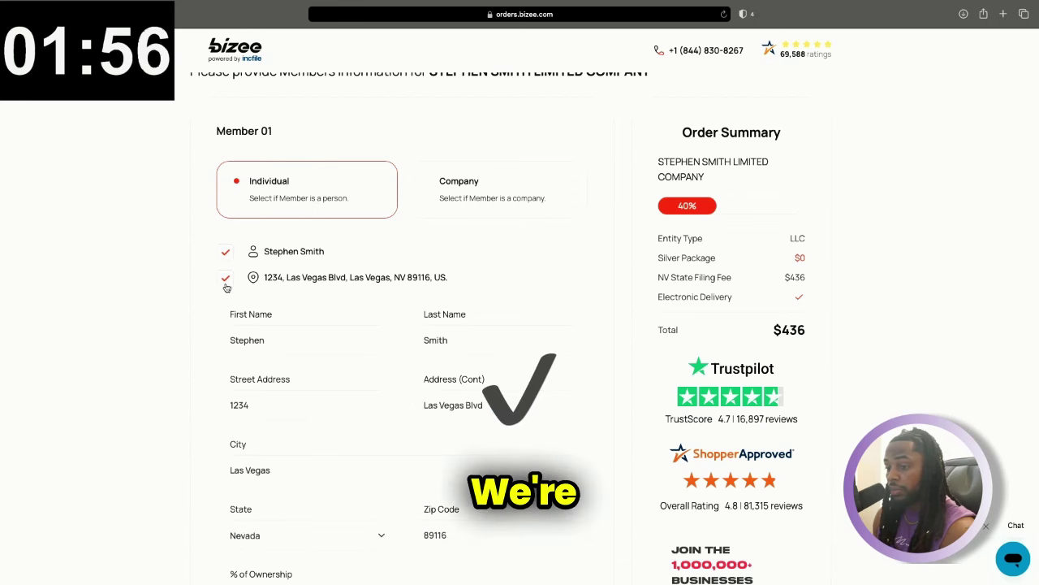
{"action": "scroll", "coordinate": [309, 301], "scroll_direction": "down", "scroll_amount": 3}
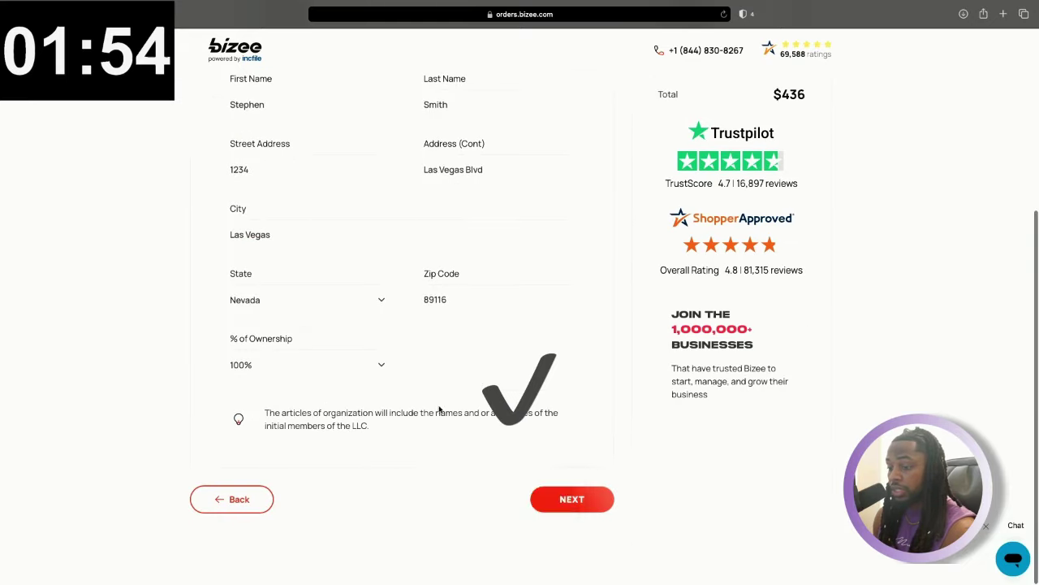
{"action": "left_click", "coordinate": [558, 487]}
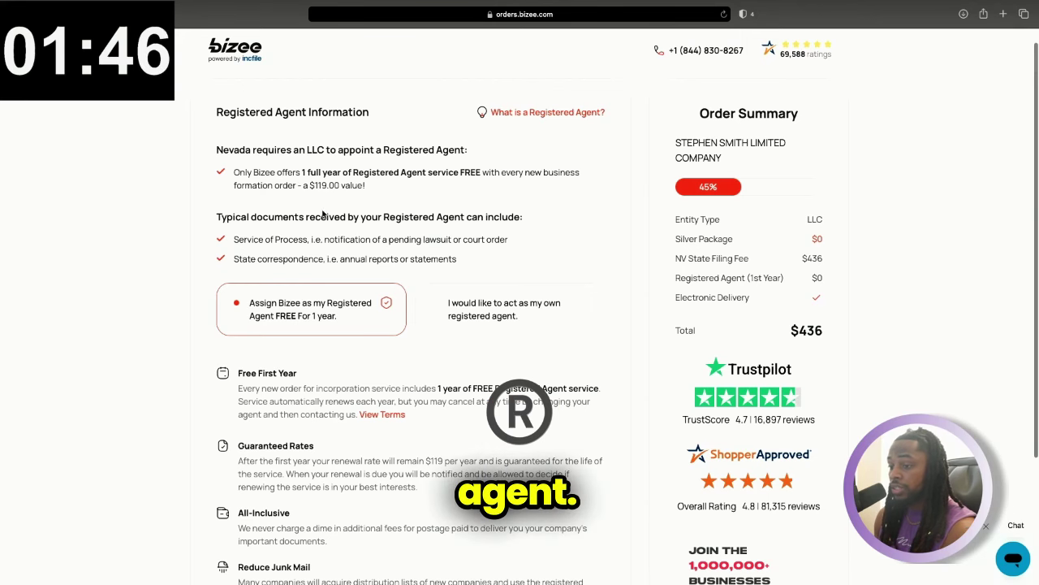
Act as your own registered agent, filling the agent's name and address from saved details
{"action": "scroll", "coordinate": [323, 213], "scroll_direction": "down", "scroll_amount": 1}
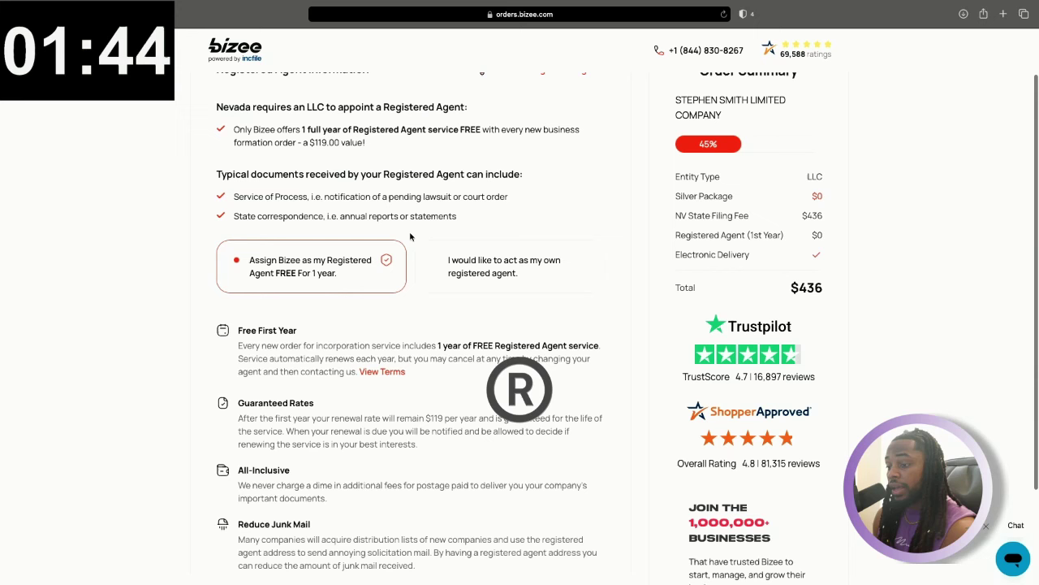
{"action": "left_click", "coordinate": [437, 264]}
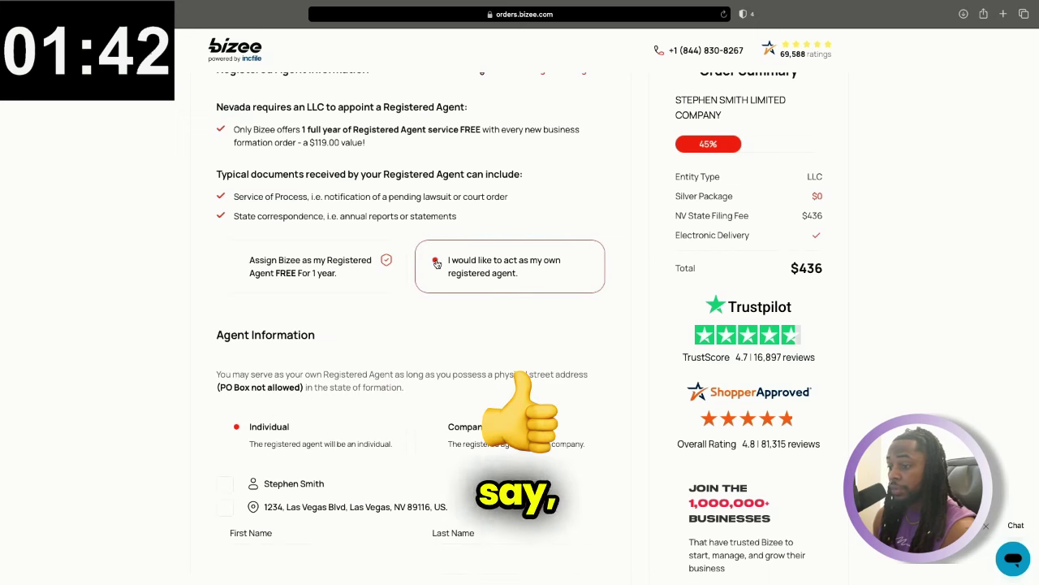
{"action": "scroll", "coordinate": [438, 268], "scroll_direction": "down", "scroll_amount": 3}
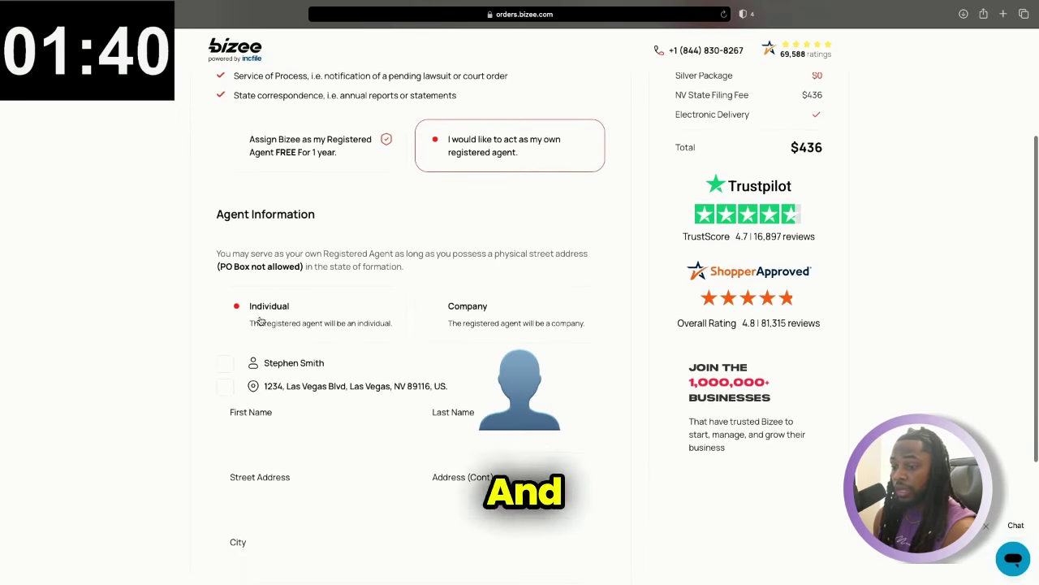
{"action": "left_click", "coordinate": [225, 364]}
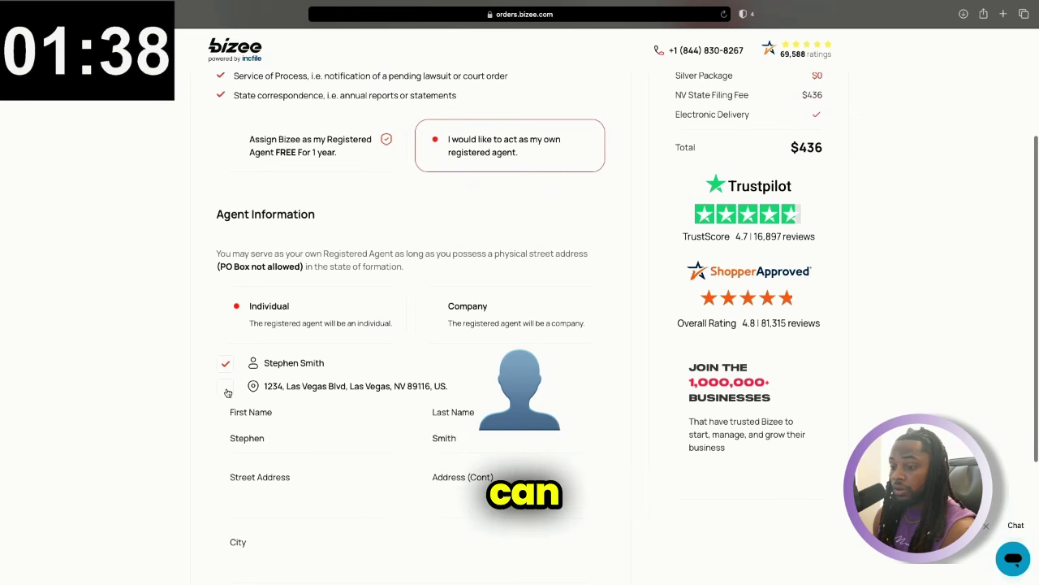
{"action": "left_click", "coordinate": [225, 387]}
{"action": "scroll", "coordinate": [357, 382], "scroll_direction": "down", "scroll_amount": 5}
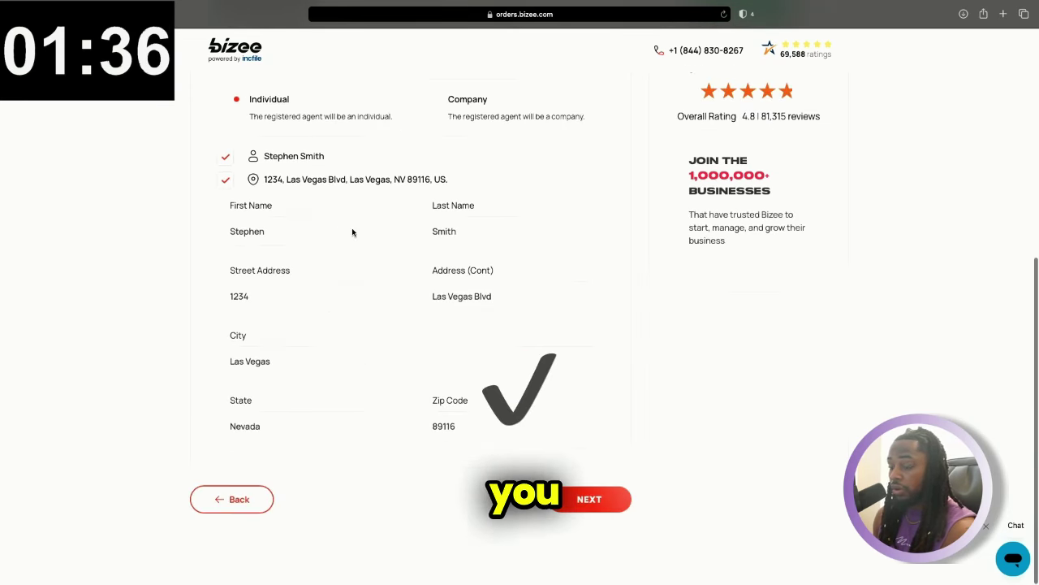
{"action": "left_click", "coordinate": [590, 499]}
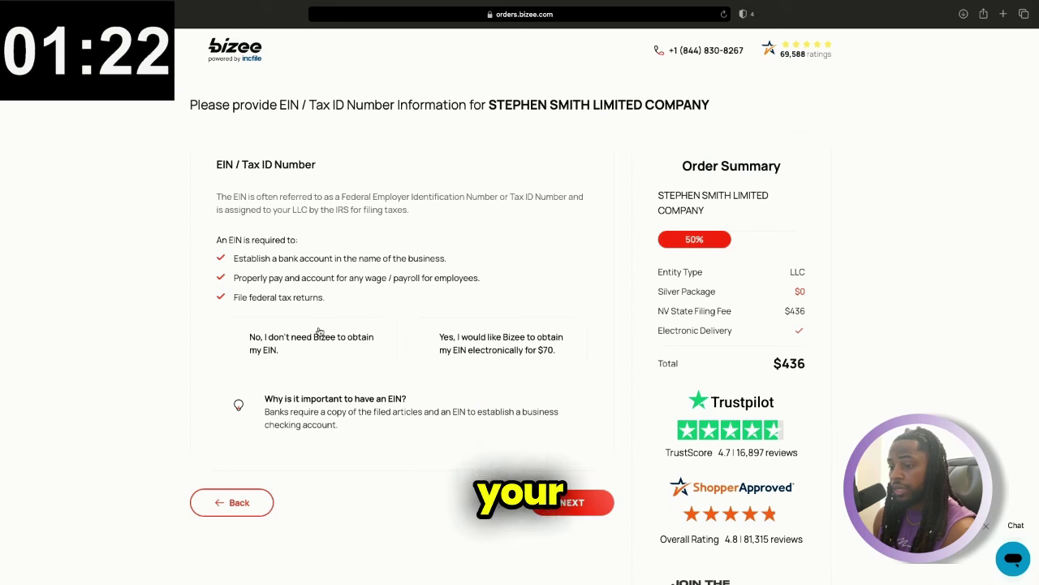
Decline Bizee obtaining the EIN and choose 'No, not at this time' for Bank of America banking
{"action": "left_click", "coordinate": [276, 355]}
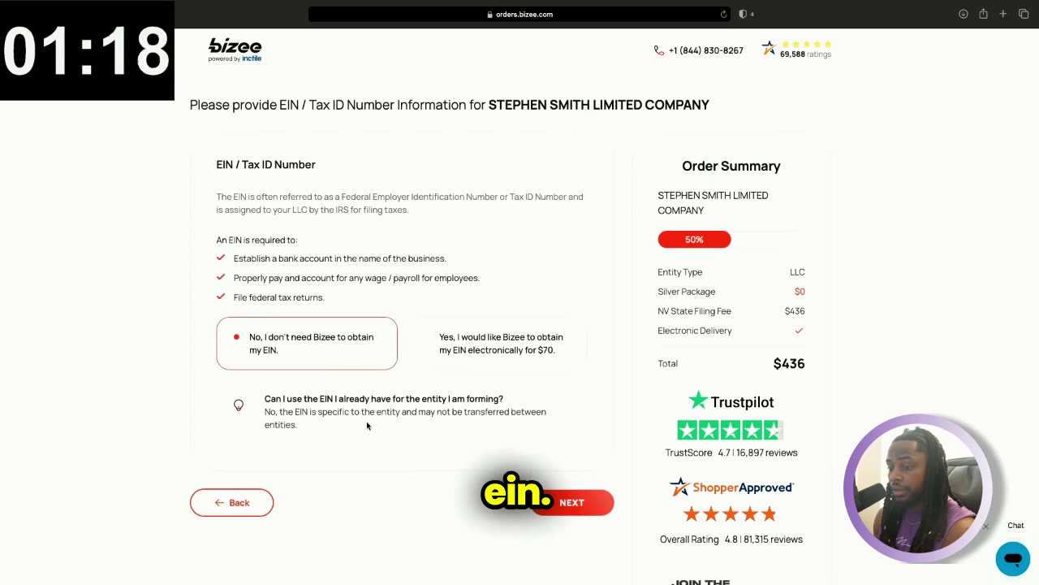
{"action": "left_click", "coordinate": [573, 502]}
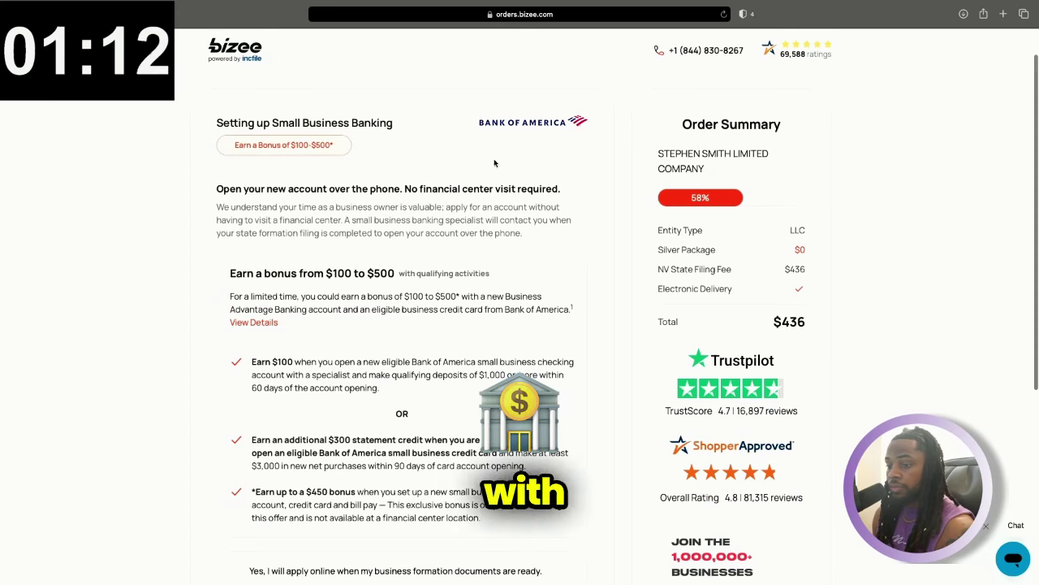
{"action": "scroll", "coordinate": [401, 199], "scroll_direction": "down", "scroll_amount": 5}
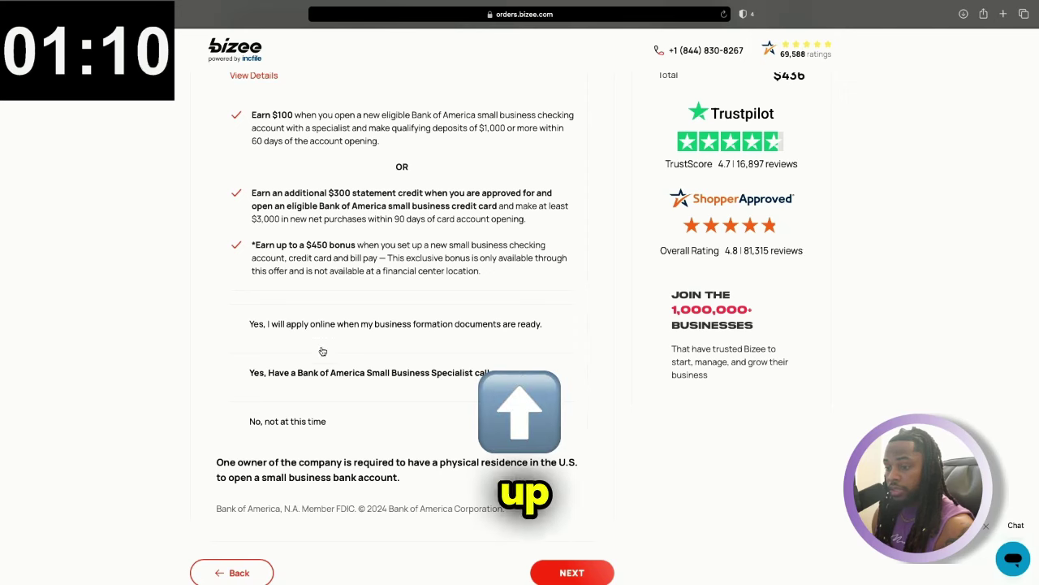
{"action": "left_click", "coordinate": [253, 421]}
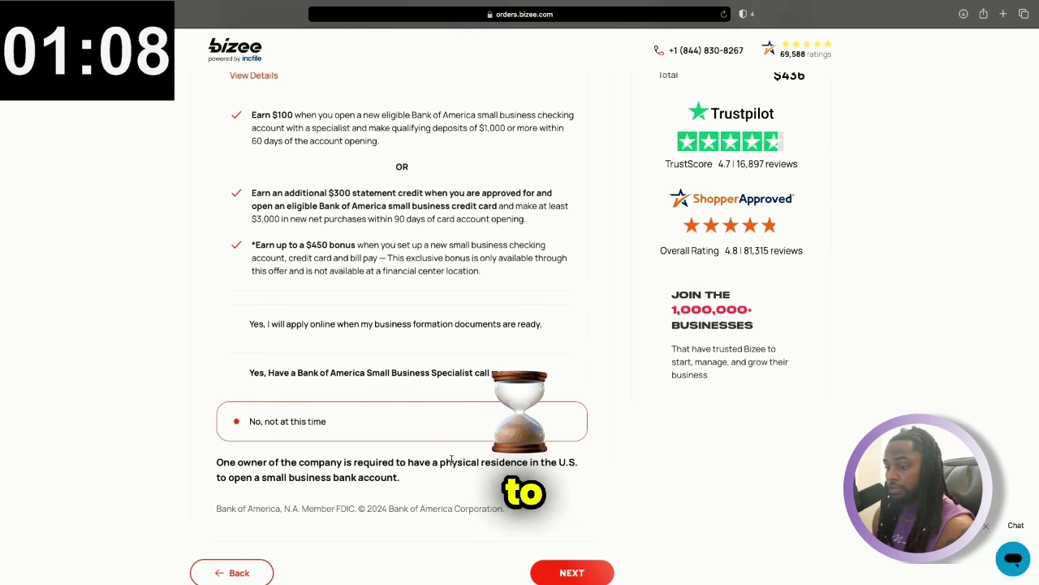
Choose free Electronic Delivery for the company documents
{"action": "left_click", "coordinate": [568, 573]}
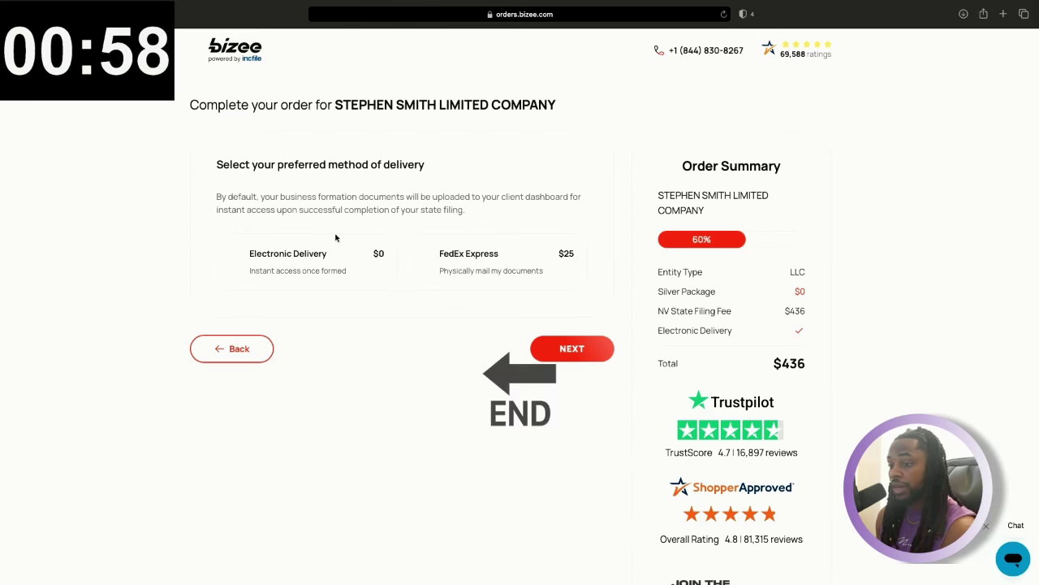
{"action": "left_click", "coordinate": [242, 257]}
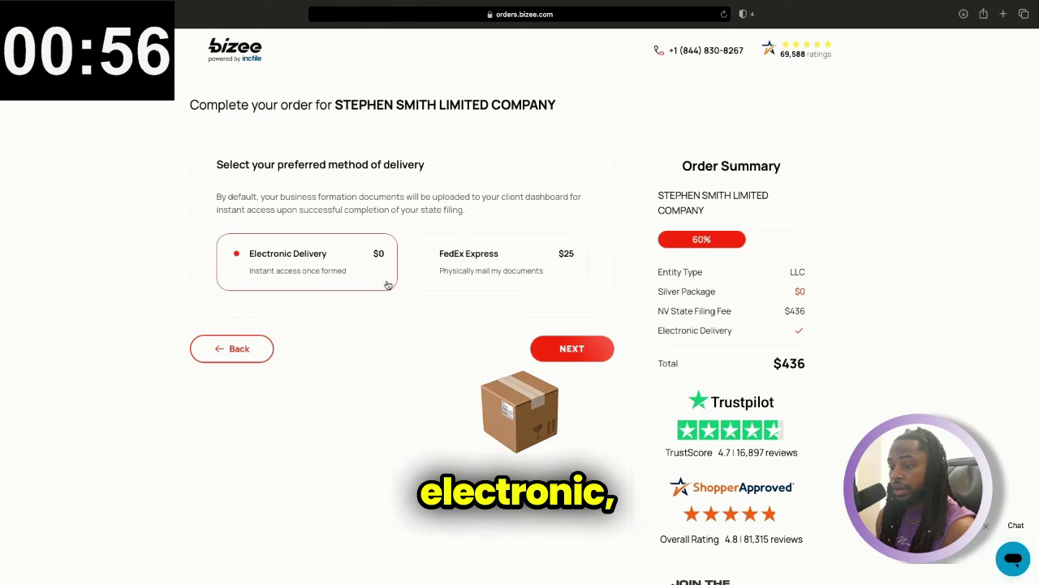
{"action": "left_click", "coordinate": [574, 348]}
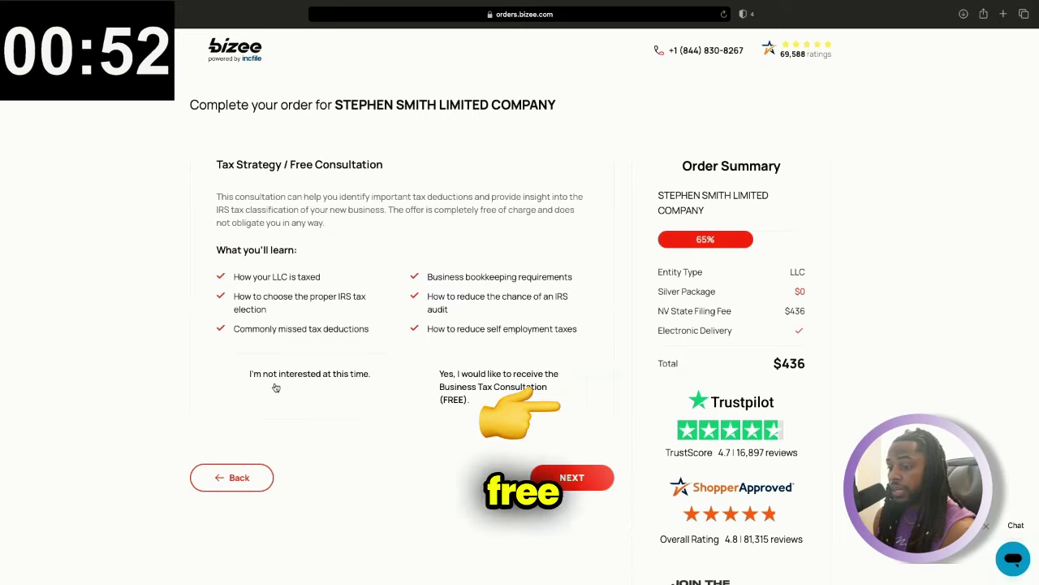
Decline the free tax consultation with 'I'm not interested at this time'
{"action": "left_click", "coordinate": [241, 380]}
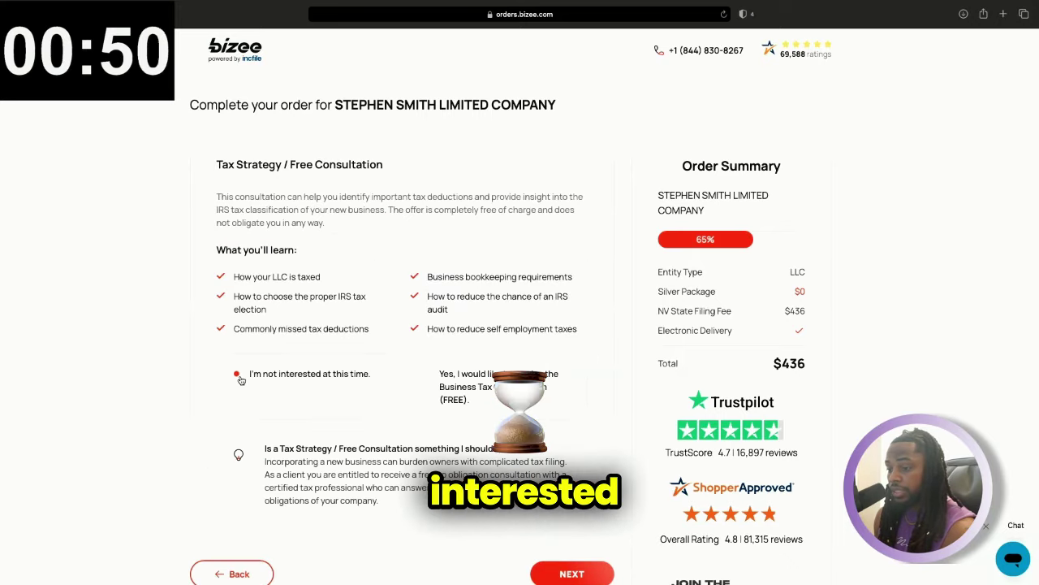
{"action": "scroll", "coordinate": [409, 403], "scroll_direction": "down", "scroll_amount": 2}
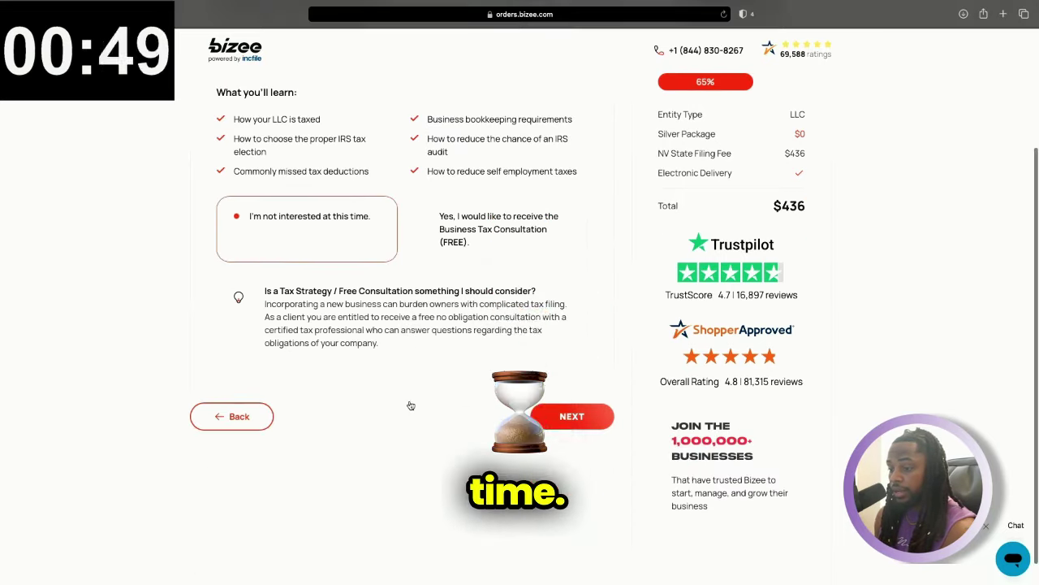
{"action": "left_click", "coordinate": [573, 419]}
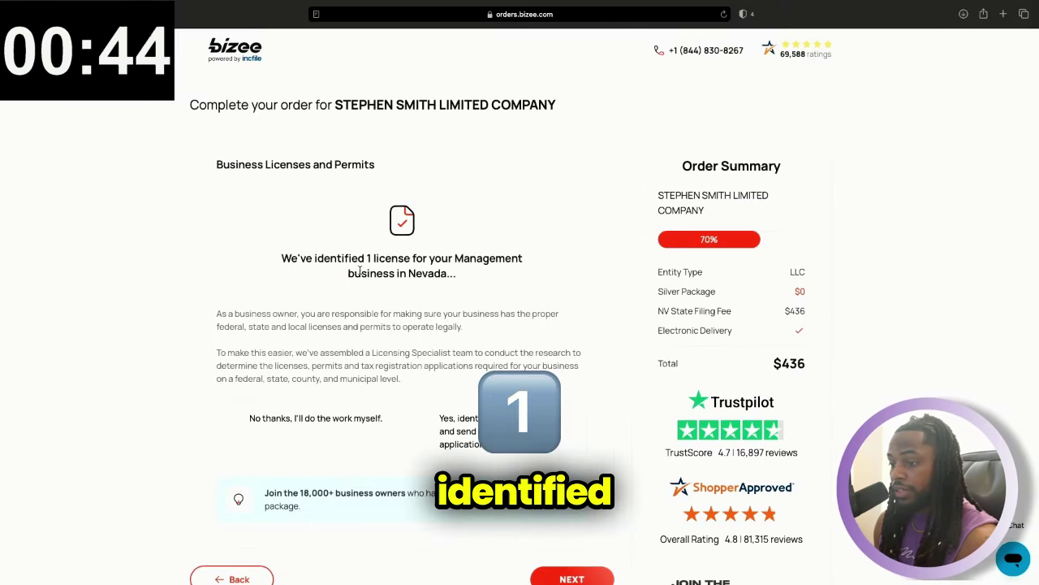
Opt out of the $99 business license research with 'No thanks, I'll do the work myself.'
{"action": "scroll", "coordinate": [452, 297], "scroll_direction": "down", "scroll_amount": 1}
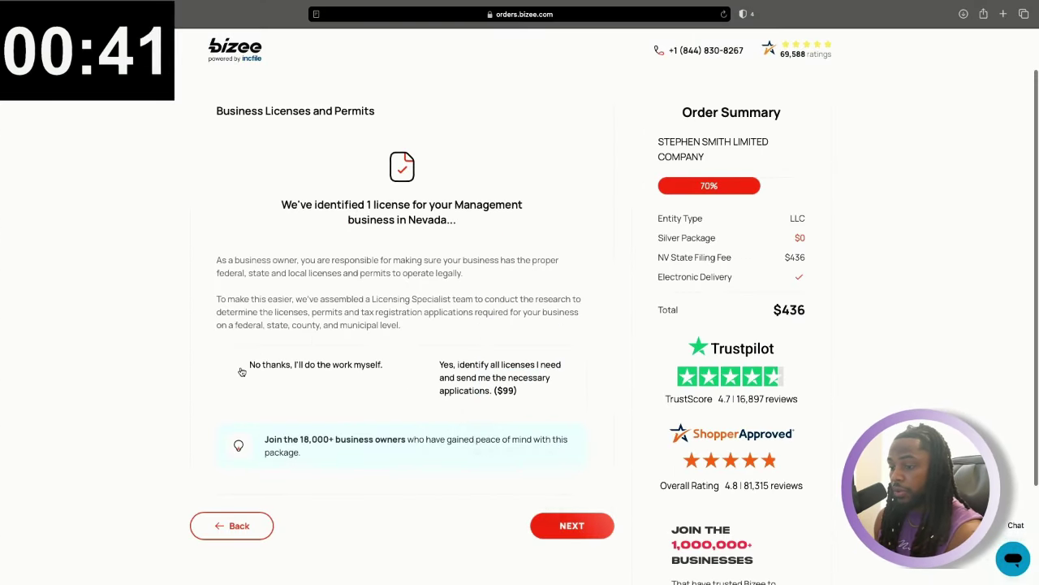
{"action": "left_click", "coordinate": [353, 401]}
{"action": "scroll", "coordinate": [355, 415], "scroll_direction": "down", "scroll_amount": 1}
{"action": "scroll", "coordinate": [568, 495], "scroll_direction": "down", "scroll_amount": 1}
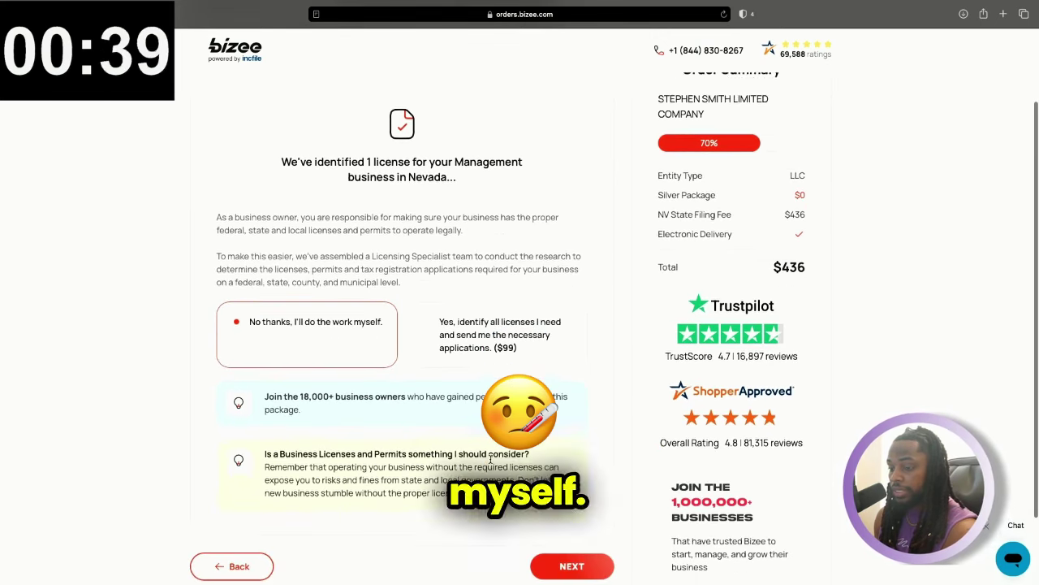
Look over every Review order section and submit, reaching payment with a $436 total
{"action": "left_click", "coordinate": [572, 534]}
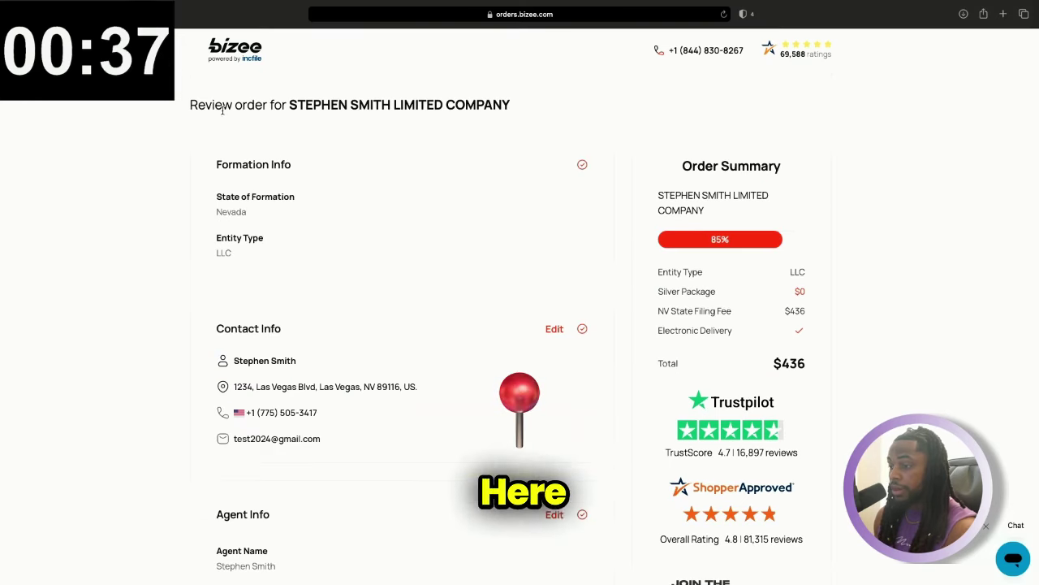
{"action": "scroll", "coordinate": [660, 151], "scroll_direction": "down", "scroll_amount": 1}
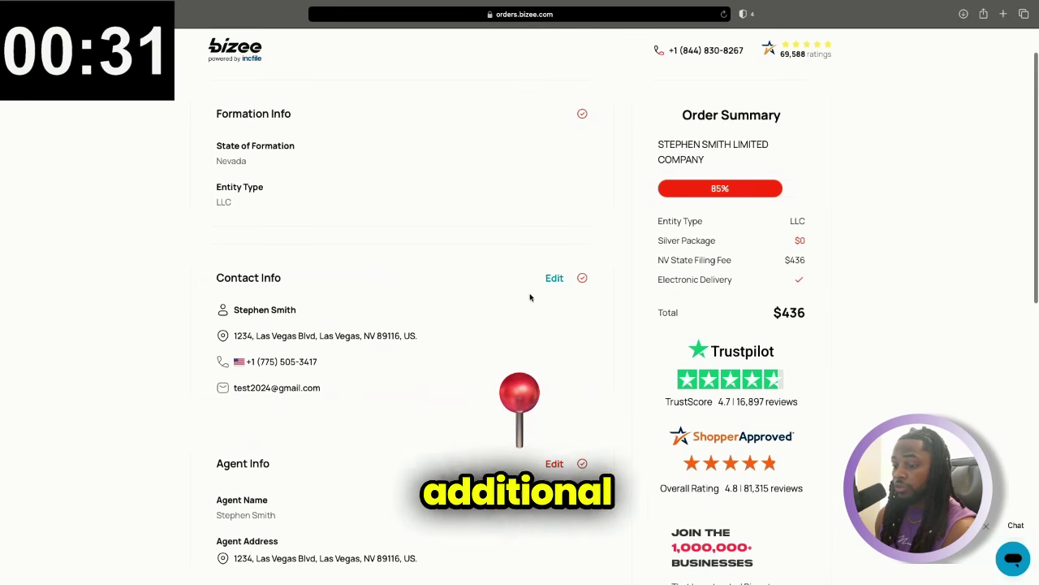
{"action": "scroll", "coordinate": [530, 297], "scroll_direction": "down", "scroll_amount": 8}
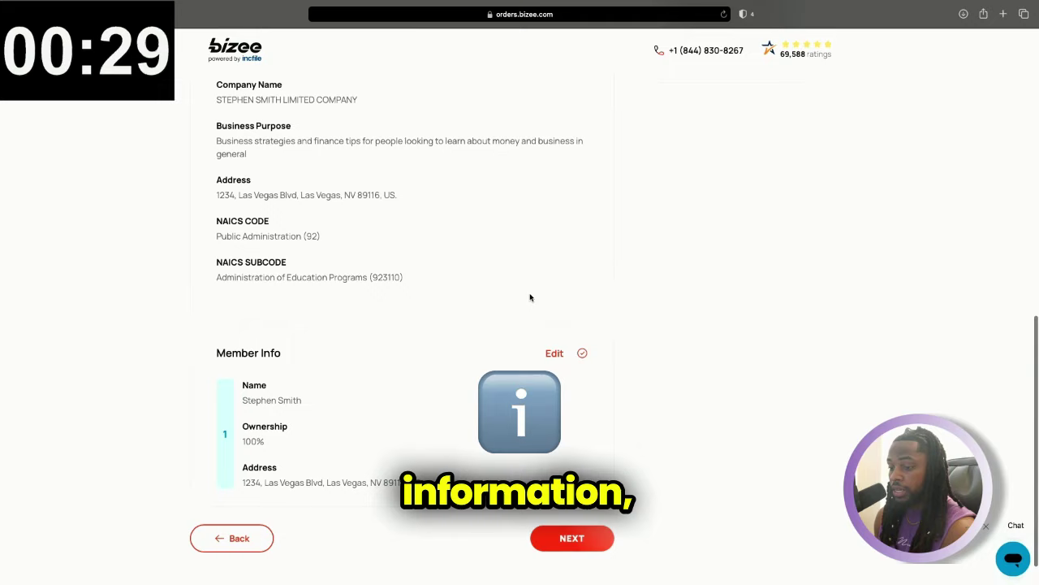
{"action": "scroll", "coordinate": [530, 297], "scroll_direction": "up", "scroll_amount": 10}
{"action": "scroll", "coordinate": [549, 355], "scroll_direction": "down", "scroll_amount": 10}
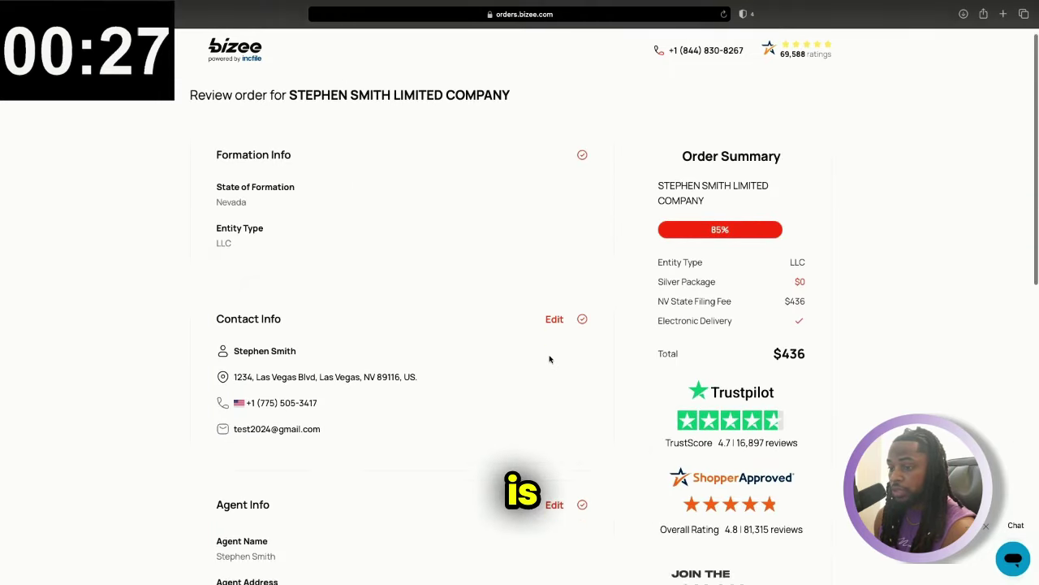
{"action": "left_click", "coordinate": [571, 525]}
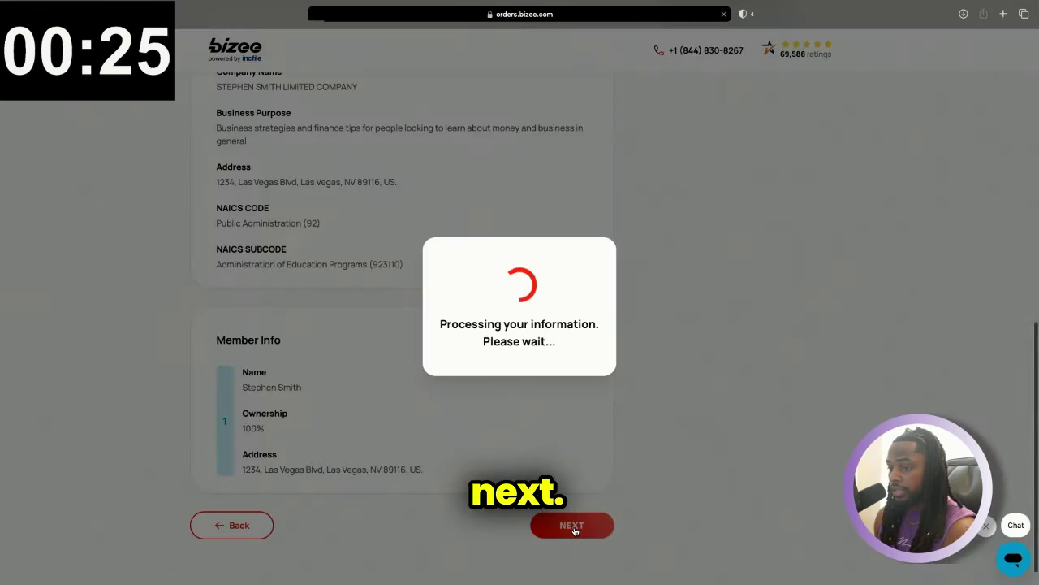
Scroll through the 95% billing page and review the $436 order total
{"action": "scroll", "coordinate": [523, 187], "scroll_direction": "down", "scroll_amount": 3}
{"action": "scroll", "coordinate": [522, 187], "scroll_direction": "down", "scroll_amount": 10}
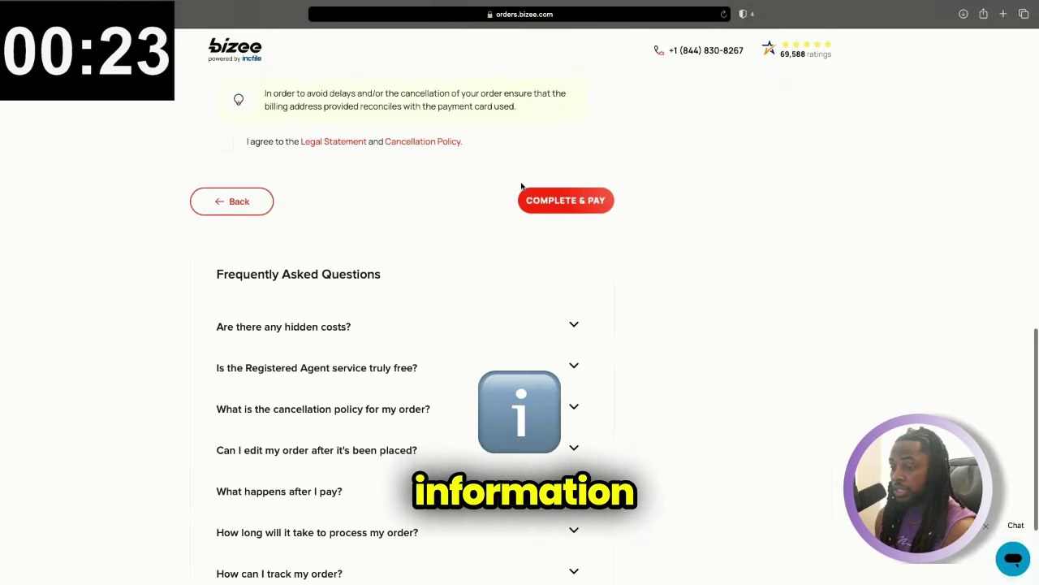
{"action": "scroll", "coordinate": [522, 187], "scroll_direction": "up", "scroll_amount": 15}
{"action": "scroll", "coordinate": [522, 188], "scroll_direction": "down", "scroll_amount": 1}
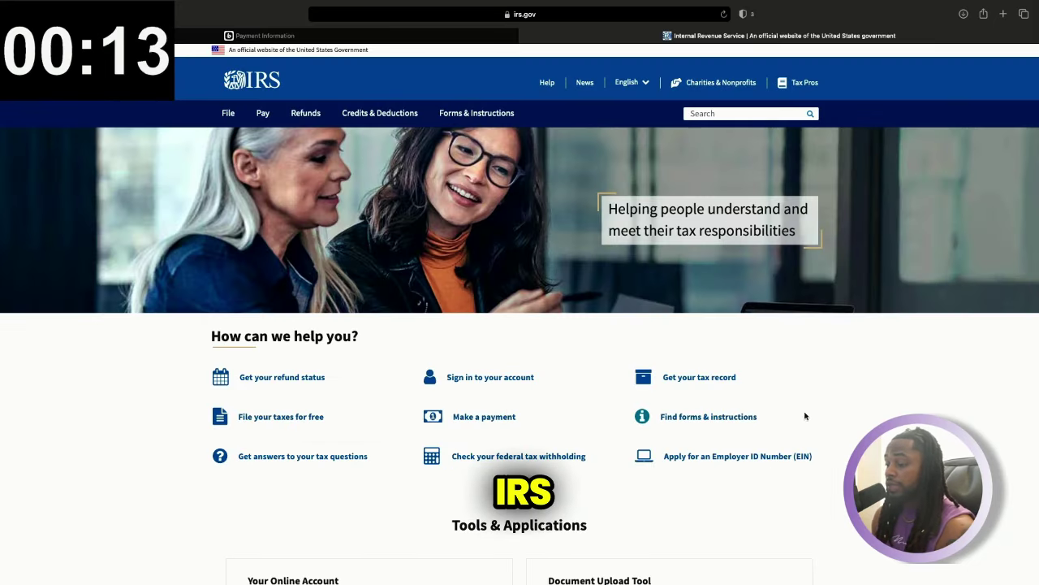
Go to IRS.gov's Employer ID Number (EIN) page and choose 'Apply online now'
{"action": "scroll", "coordinate": [816, 437], "scroll_direction": "down", "scroll_amount": 1}
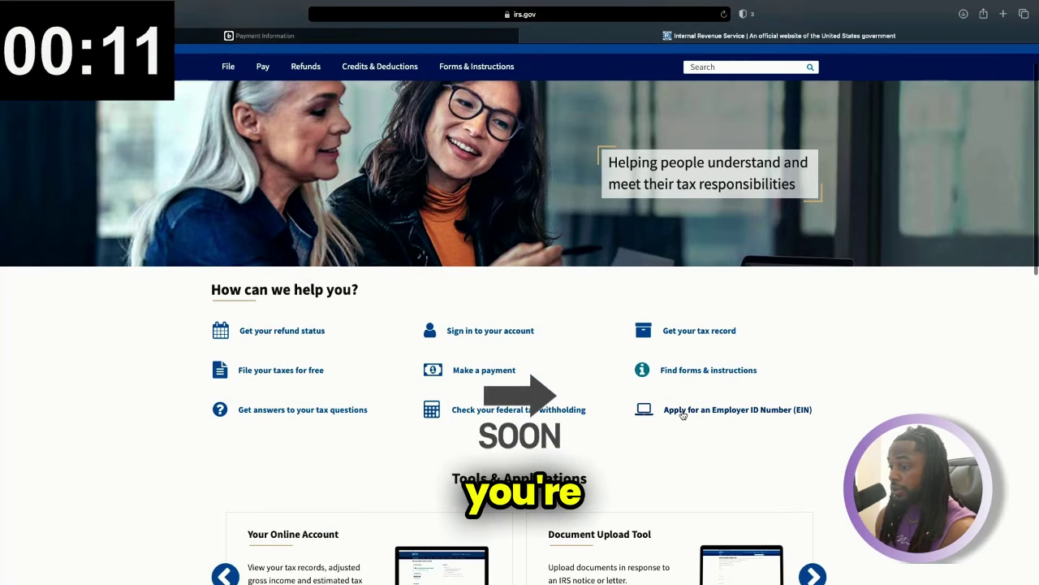
{"action": "left_click", "coordinate": [772, 410]}
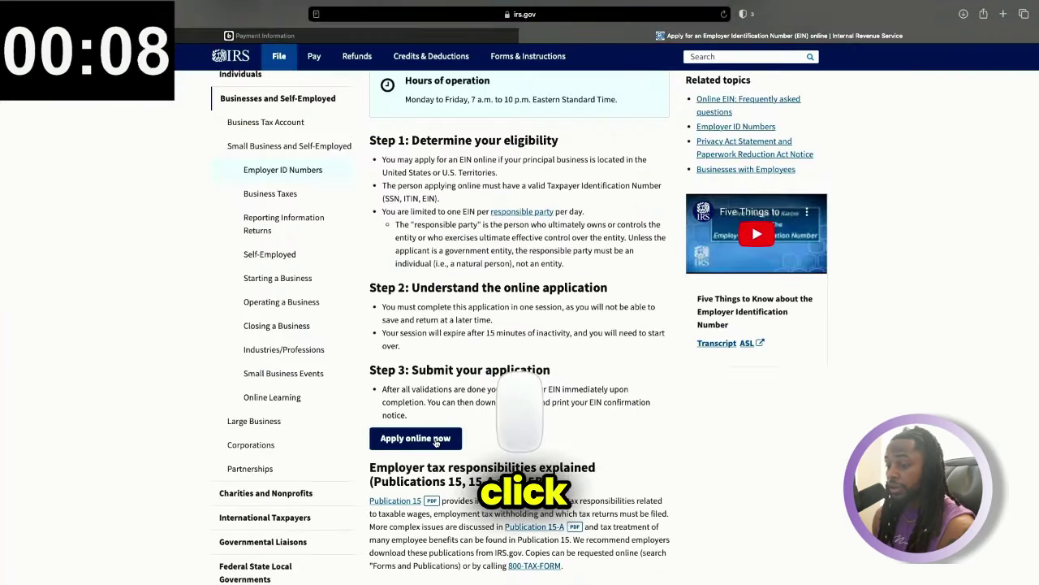
{"action": "left_click", "coordinate": [436, 440]}
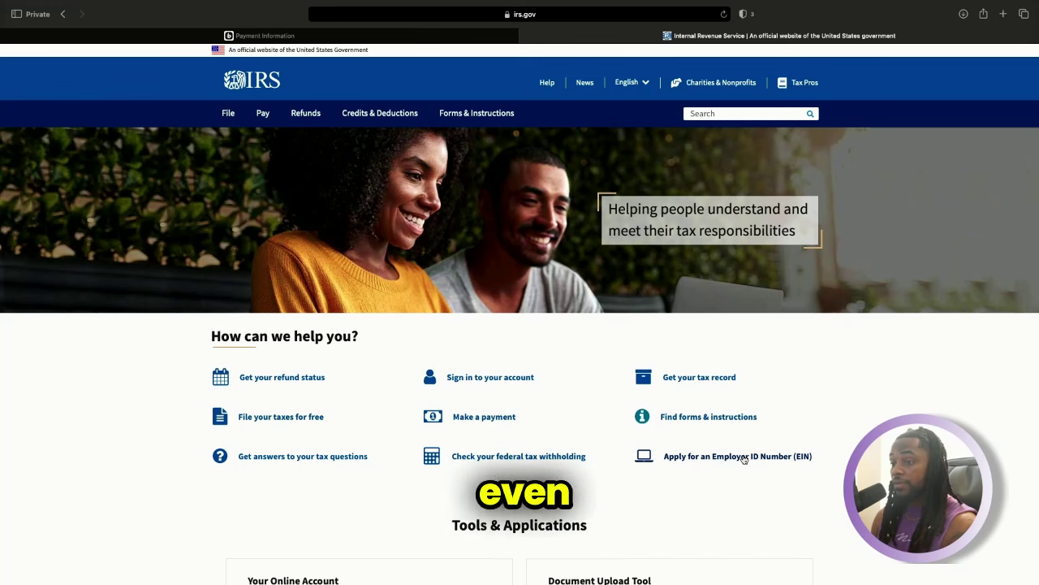
Return to the Bizee 'Payment Information' tab and look over its credit card fields
{"action": "left_click", "coordinate": [302, 36]}
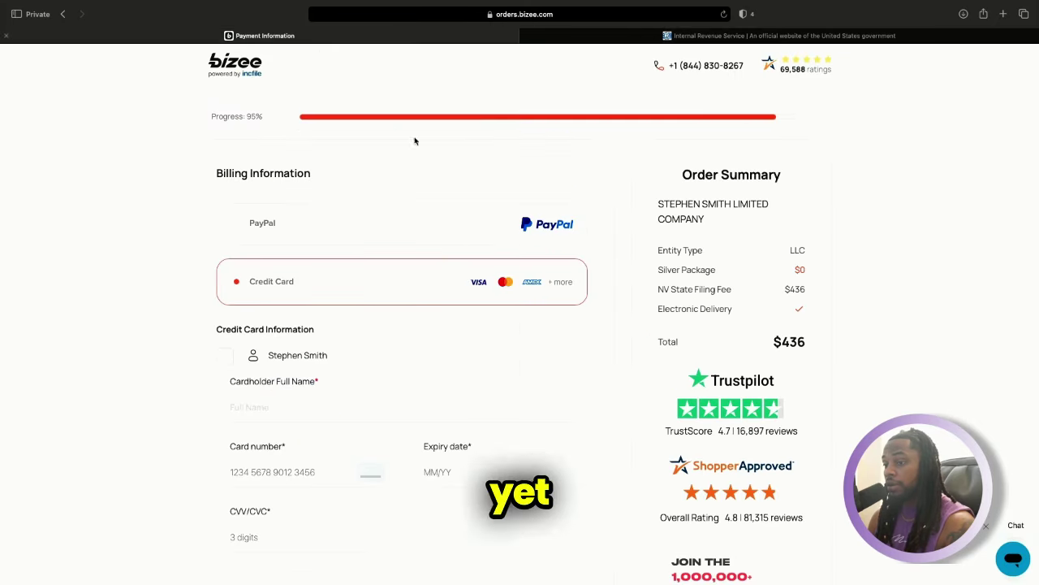
{"action": "scroll", "coordinate": [501, 249], "scroll_direction": "down", "scroll_amount": 2}
{"action": "scroll", "coordinate": [501, 249], "scroll_direction": "up", "scroll_amount": 1}
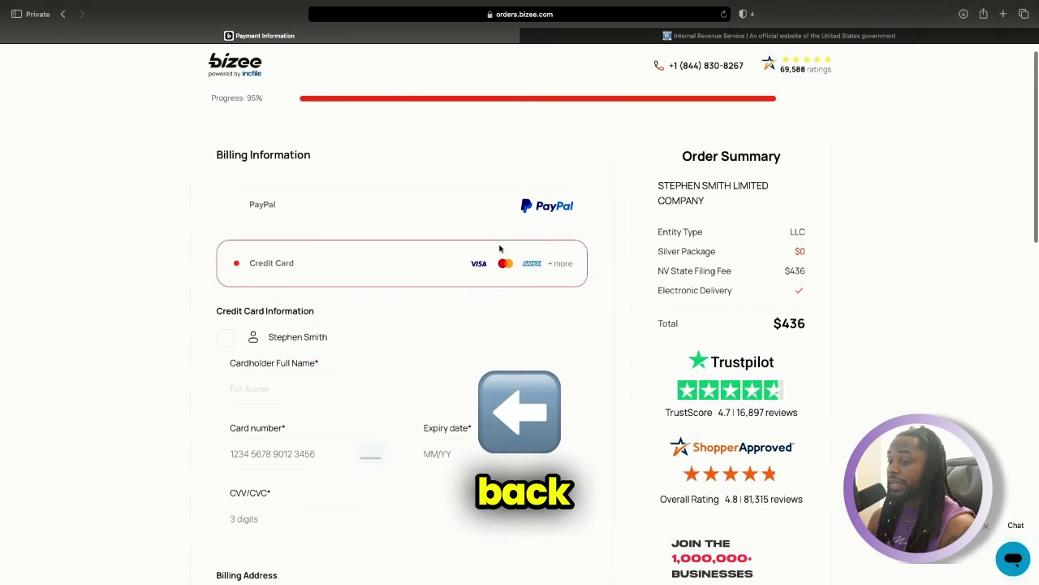